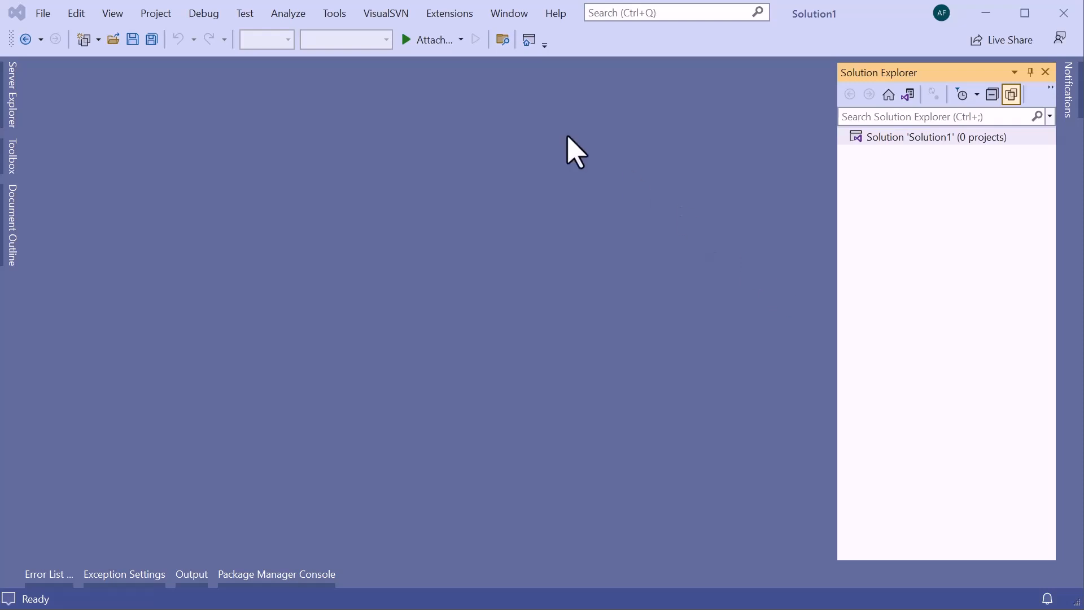
Start a web service test and add a new Open API connection using the Liquid Technologies OpenAPI sample web service.
left_click(332, 14)
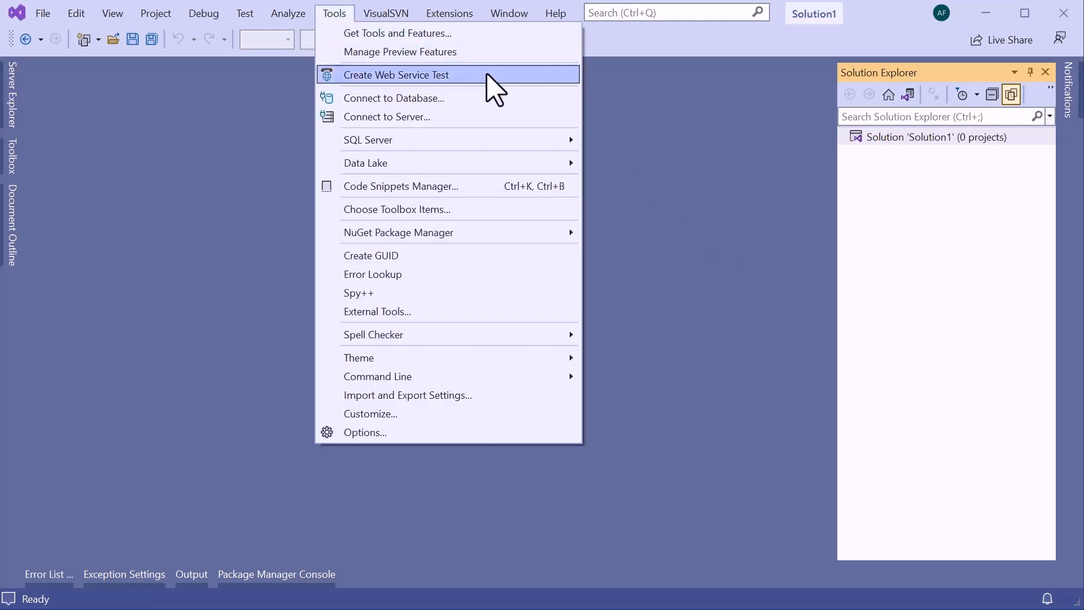
left_click(502, 74)
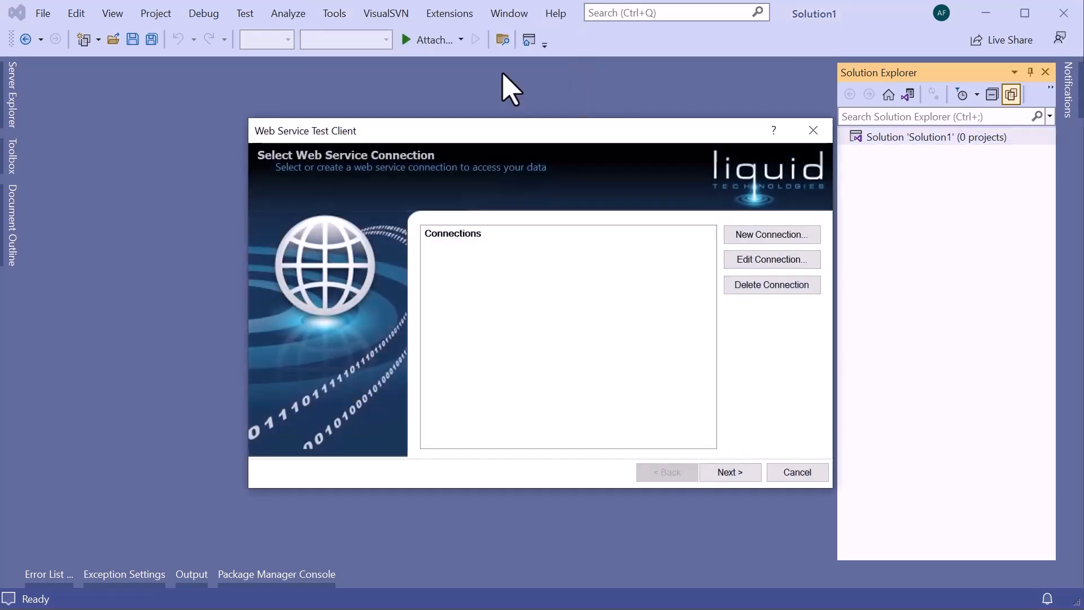
left_click_drag(492, 126, 481, 109)
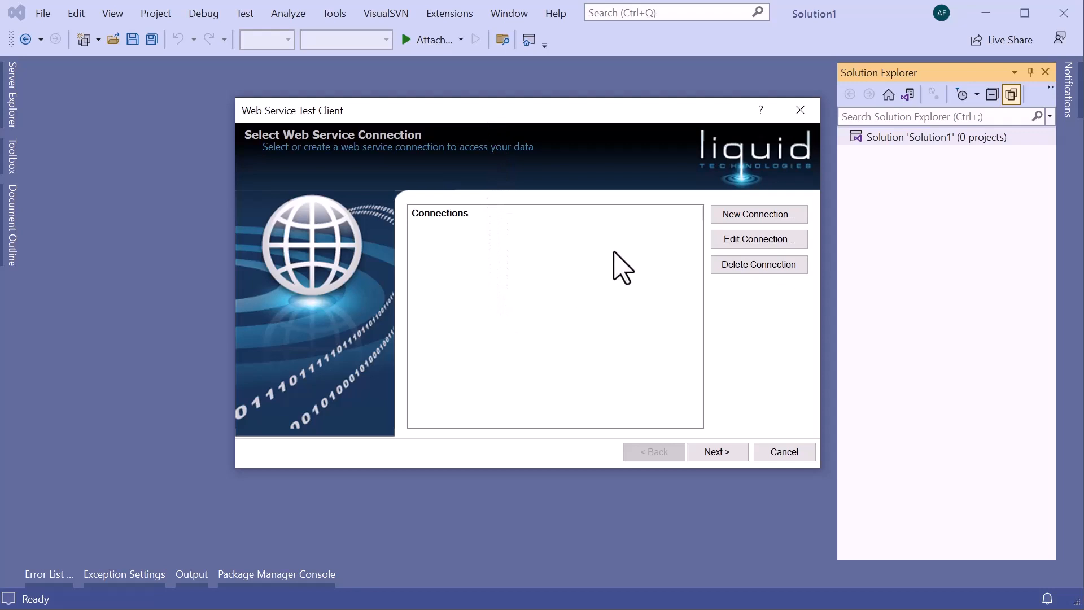
left_click(769, 219)
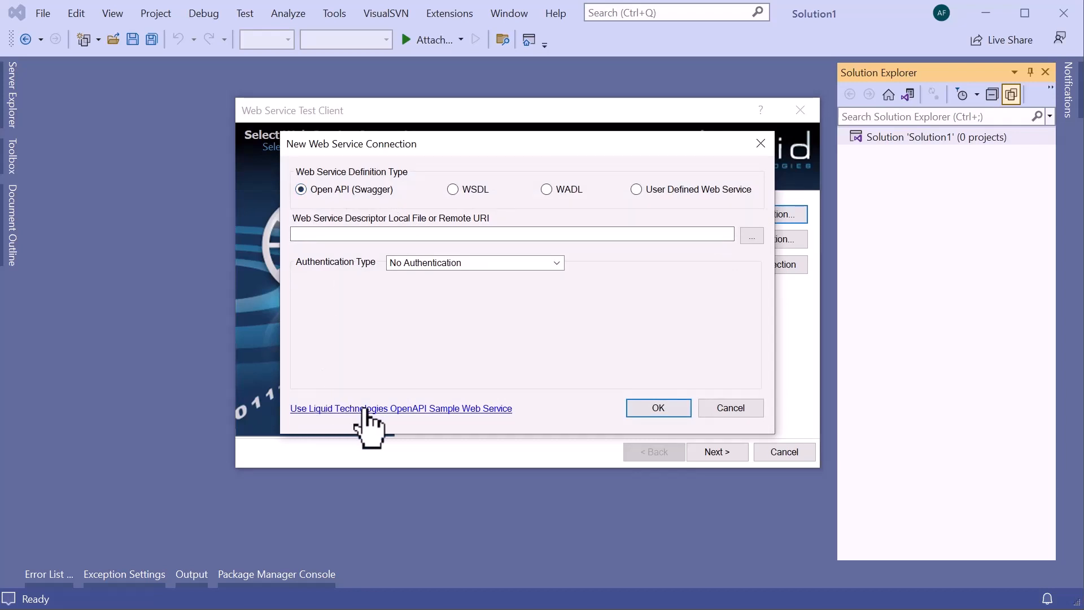
left_click(458, 411)
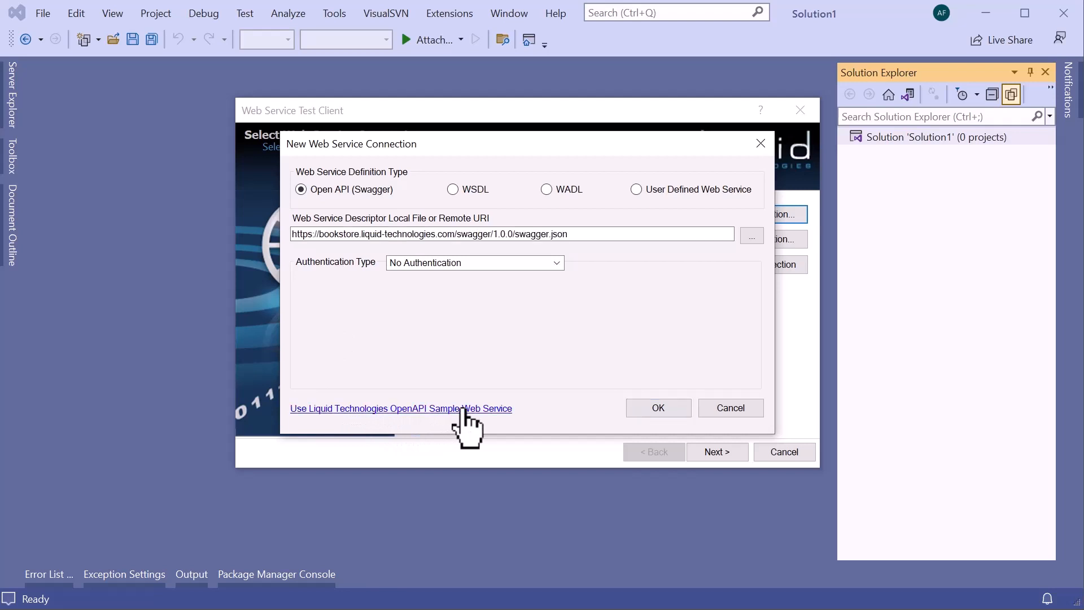
left_click(656, 407)
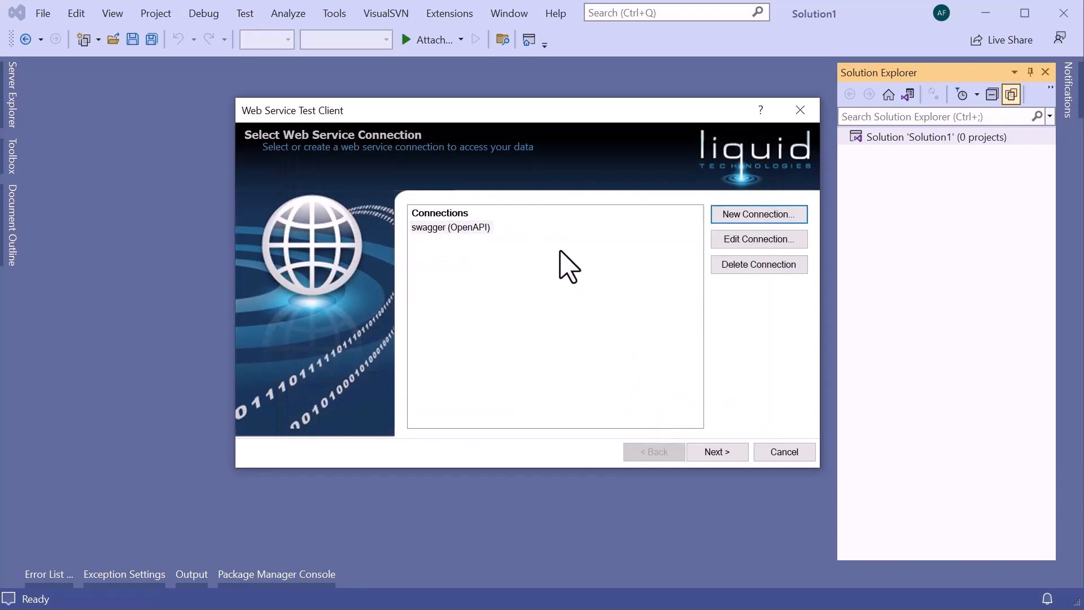
Use the swagger (OpenAPI) connection and choose the Finds Books by status (GET) method under /book/findByStatus.
left_click(439, 230)
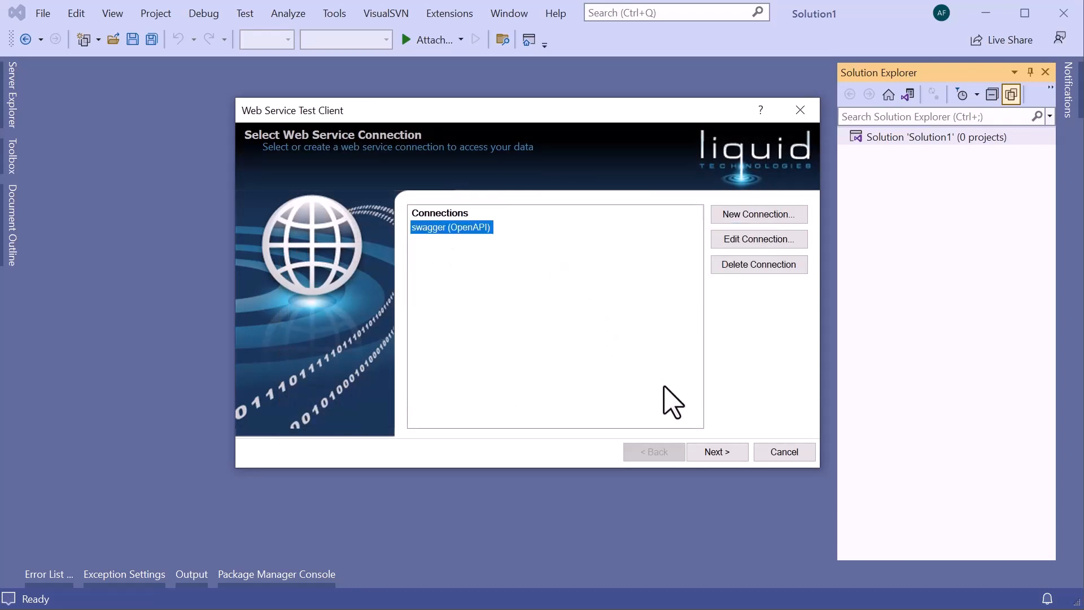
left_click(716, 452)
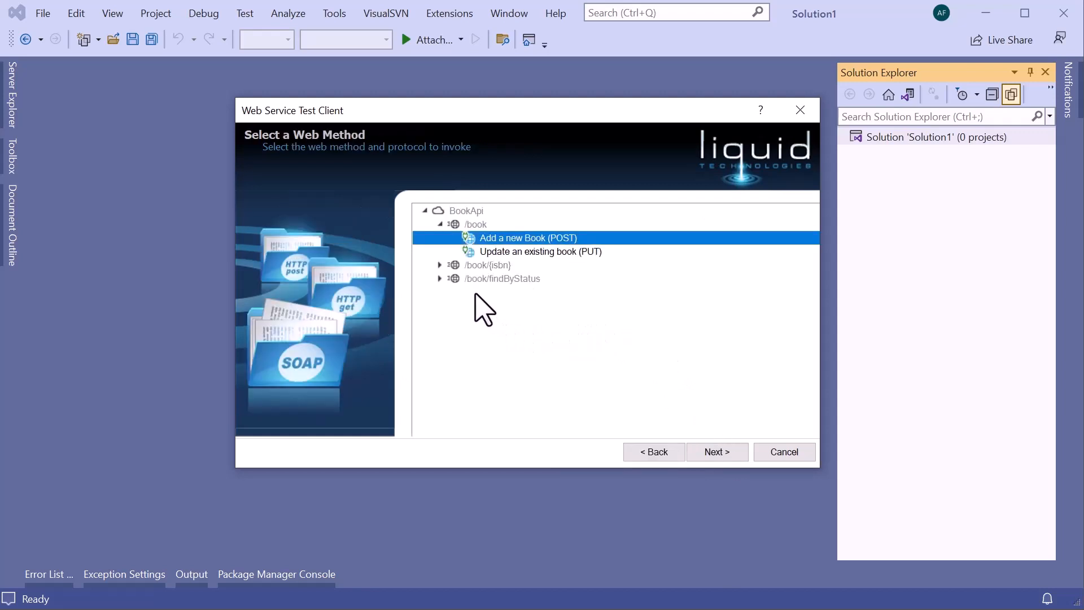
left_click(441, 278)
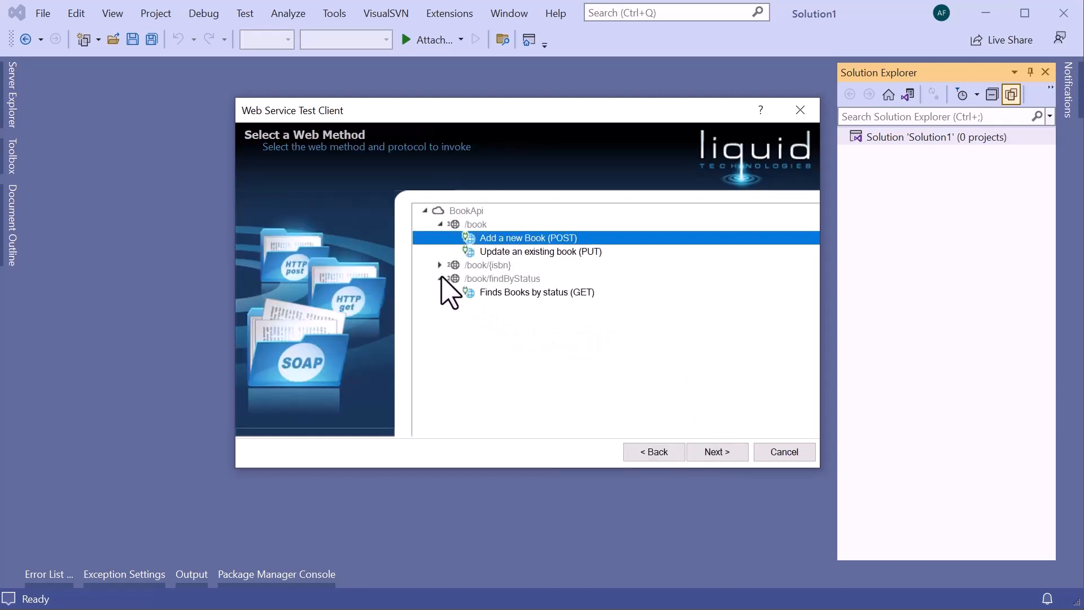
left_click(439, 265)
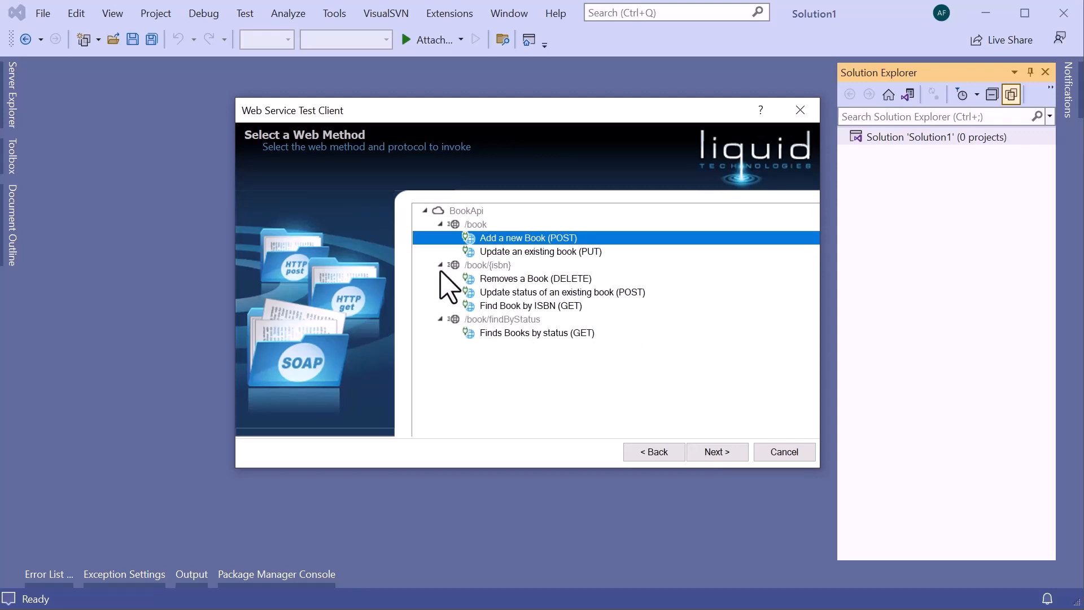
left_click(510, 337)
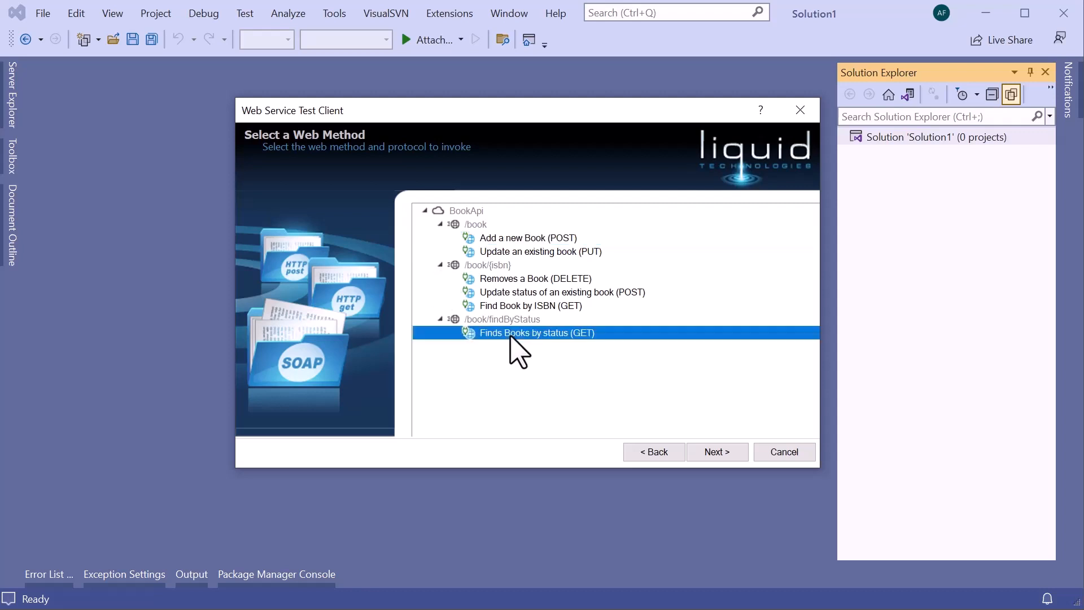
left_click(718, 451)
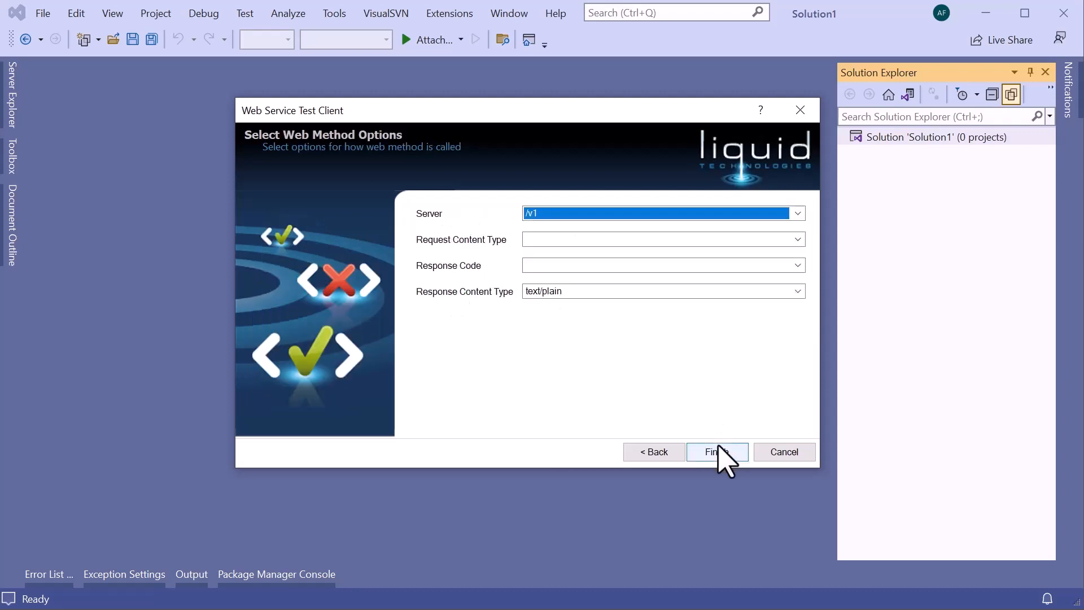
Set the response content type to application/json and create the test with the request pre-populated with sample data.
left_click(626, 292)
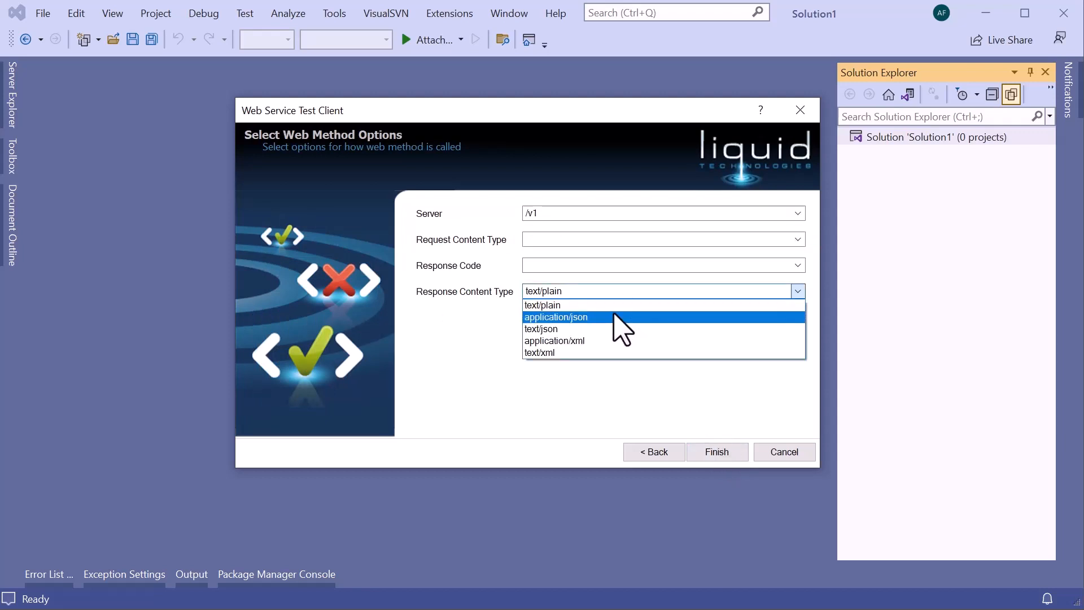
left_click(614, 317)
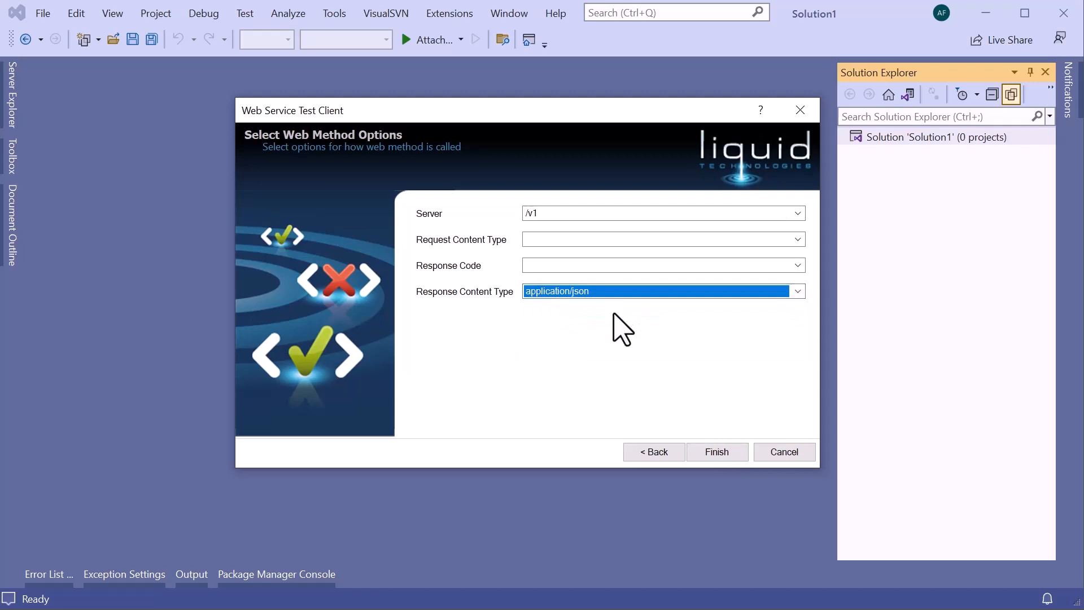
left_click(717, 453)
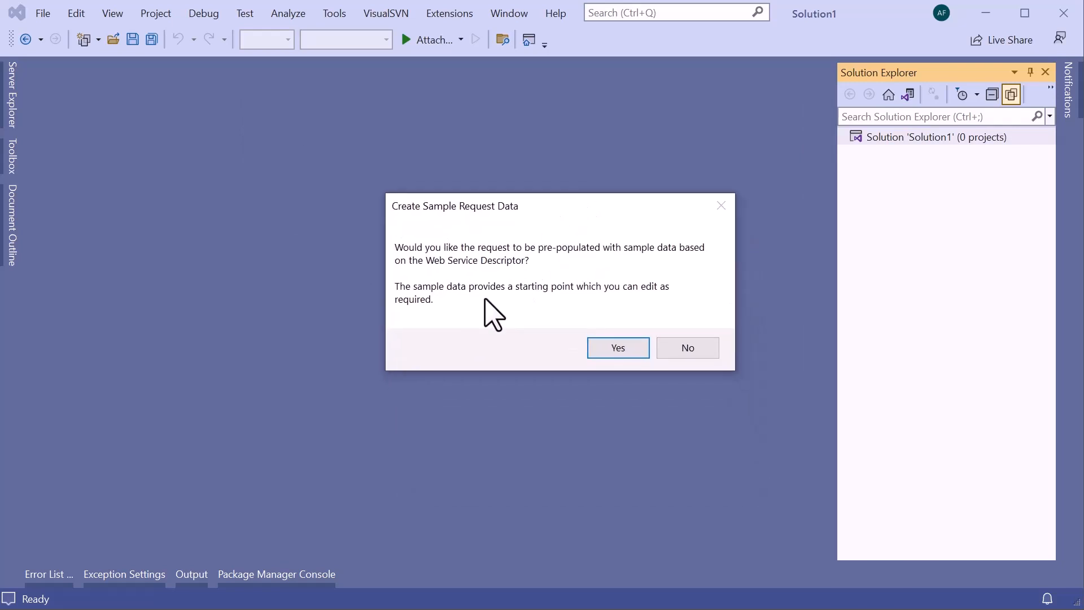
left_click(619, 347)
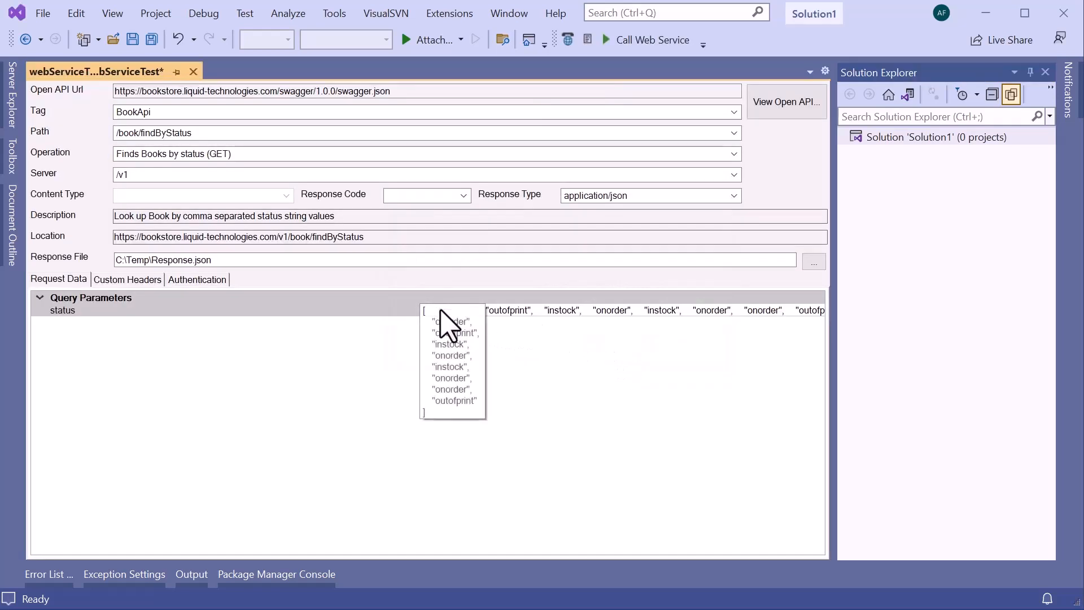
Reduce the status query parameter's list to the single value "instock".
left_click(536, 310)
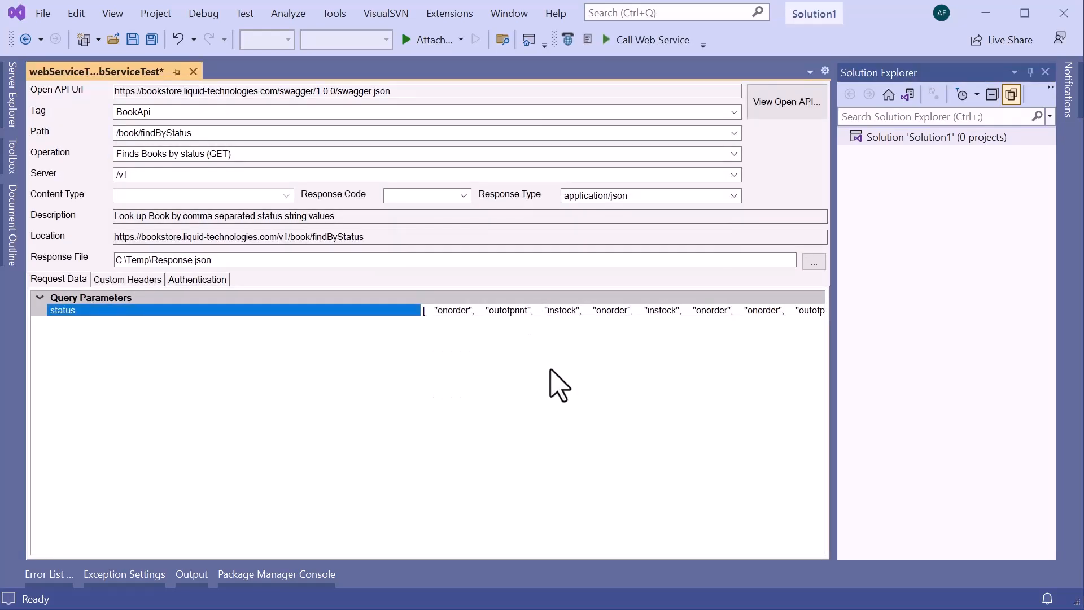
key("ctrl+shift+Left")
key("ctrl+shift+Left")
key("ctrl+shift+Left")
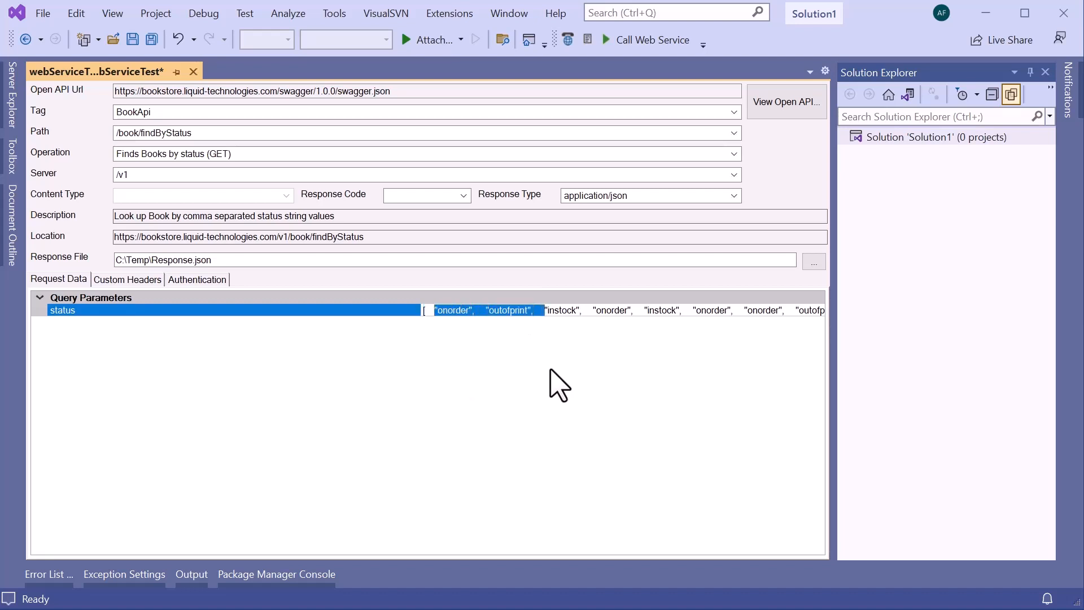
key("Delete")
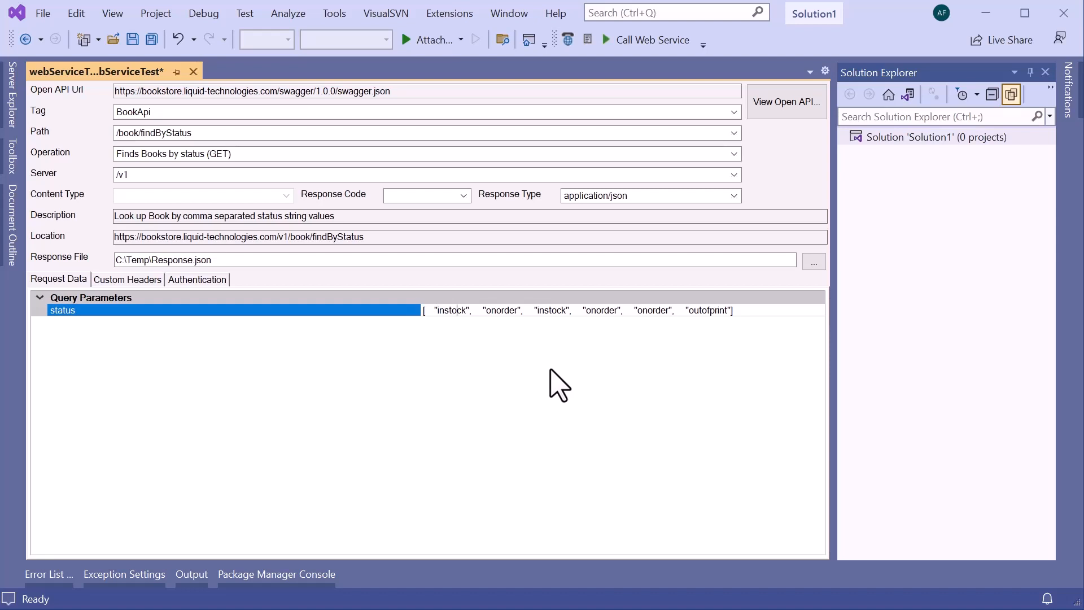
key("shift+End")
key("Delete")
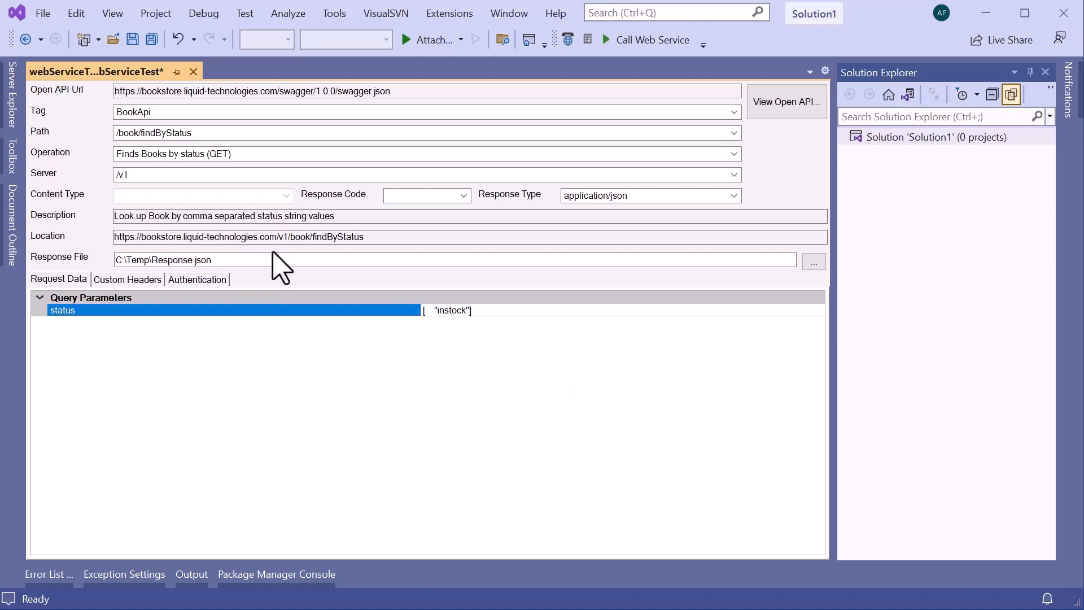
Set the response file to C:\Temp\instockResponse.json, then call the web service and look through the response.
left_click(258, 264)
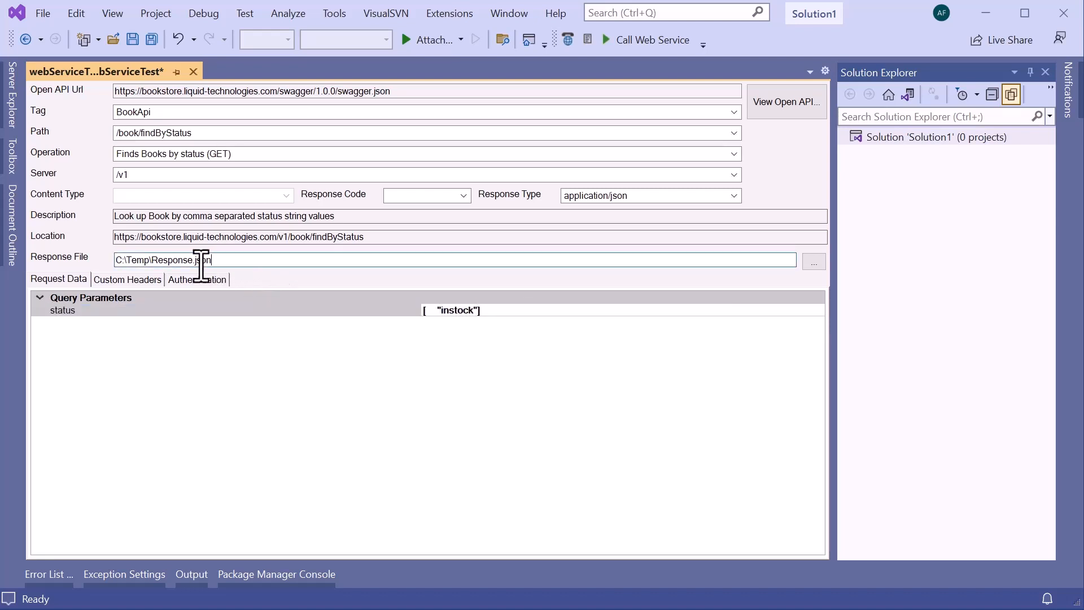
left_click(154, 262)
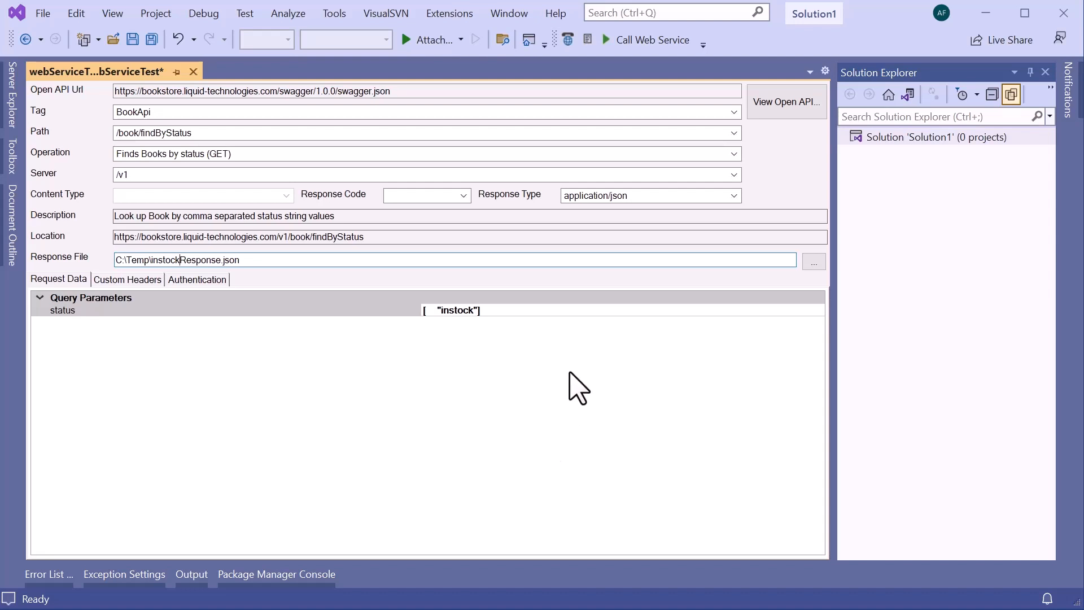
left_click(667, 44)
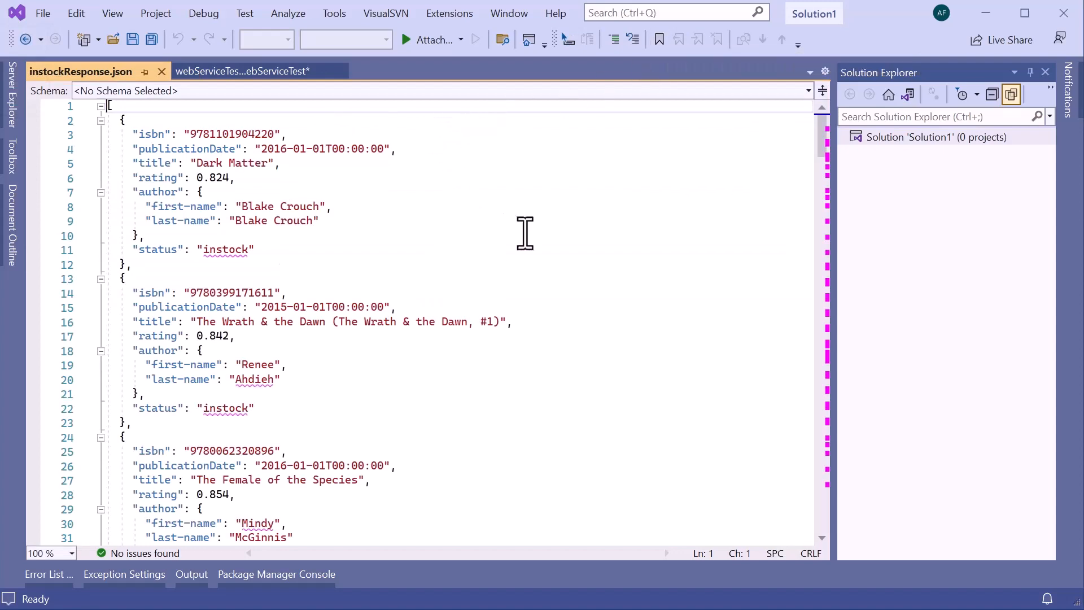
scroll(558, 275, "down", 1)
scroll(561, 339, "down", 6)
scroll(560, 343, "up", 7)
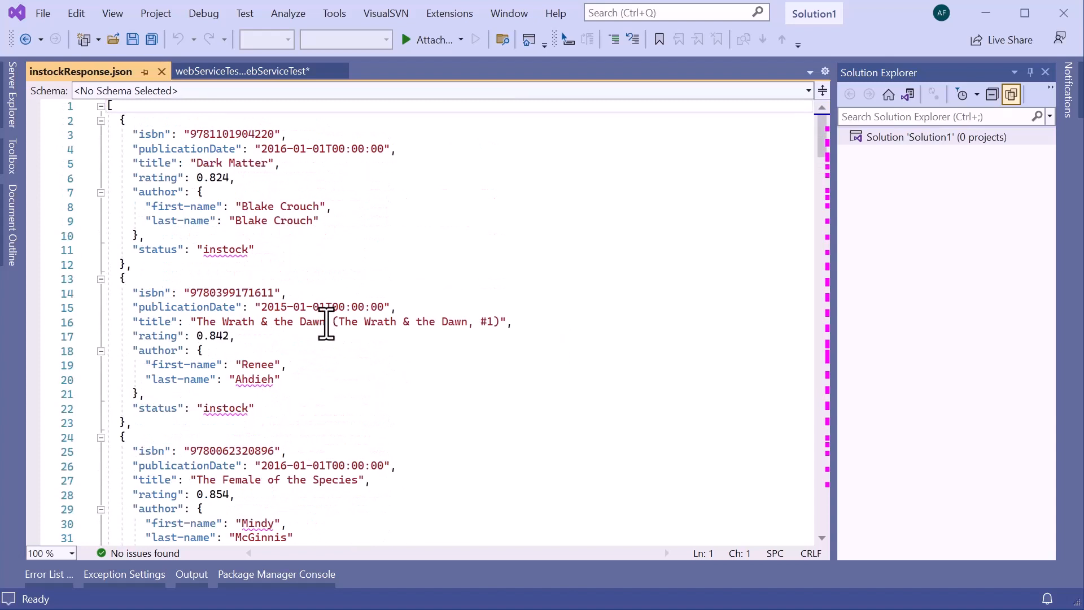
Start another web service test on the swagger (OpenAPI) connection with the Update status of an existing book (POST) method.
left_click(328, 13)
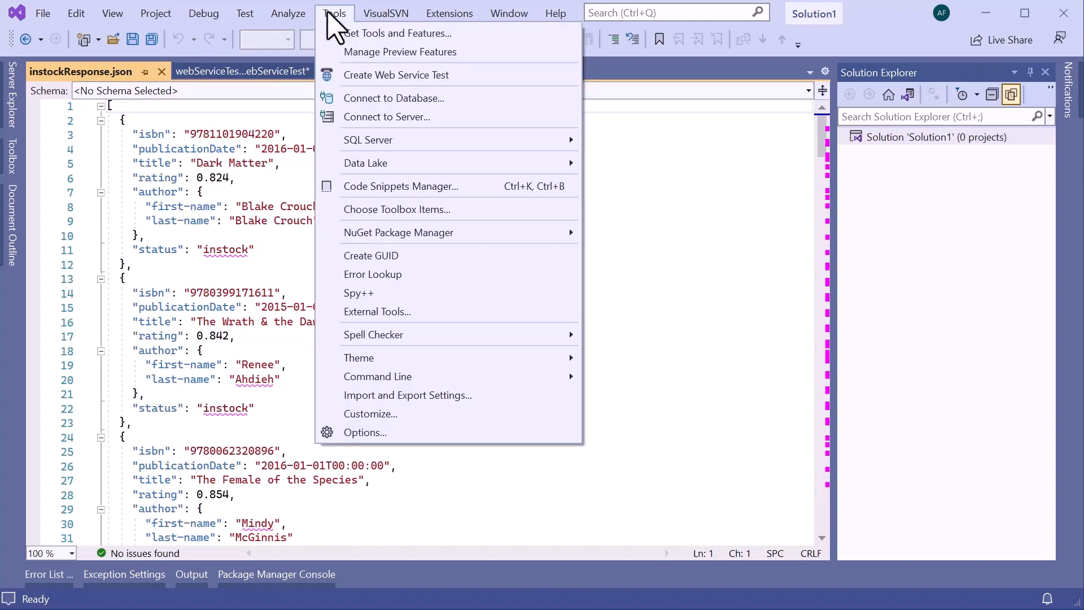
left_click(484, 76)
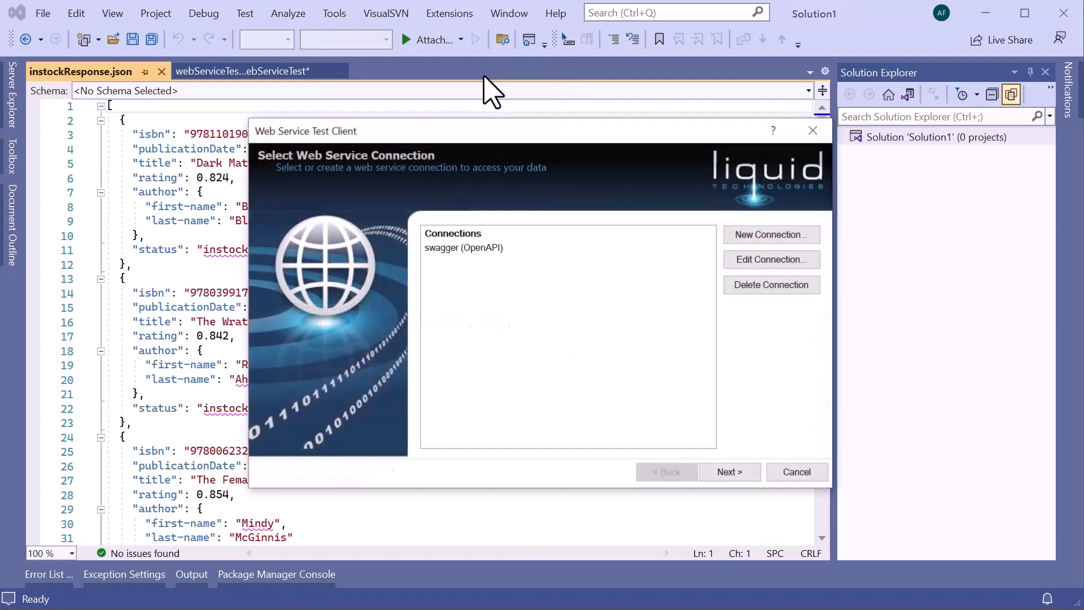
left_click(500, 249)
left_click(734, 475)
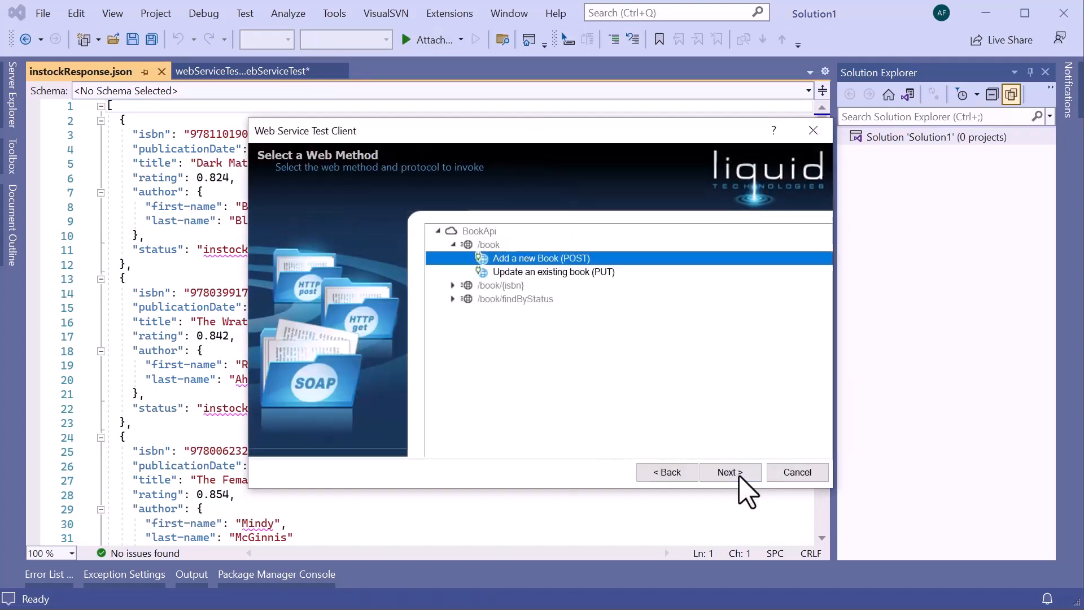
left_click(452, 287)
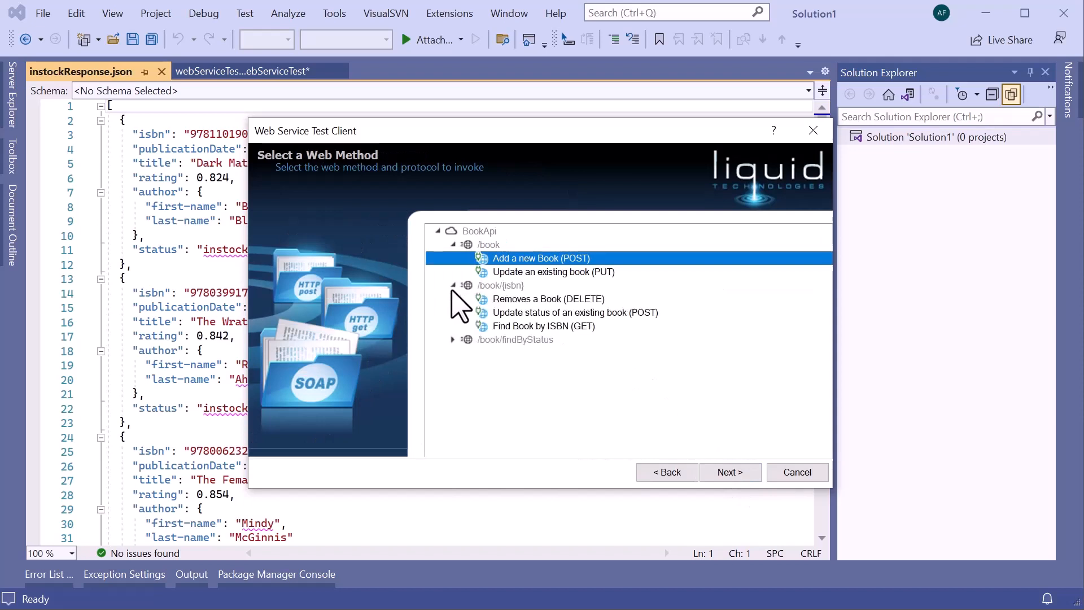
left_click(540, 313)
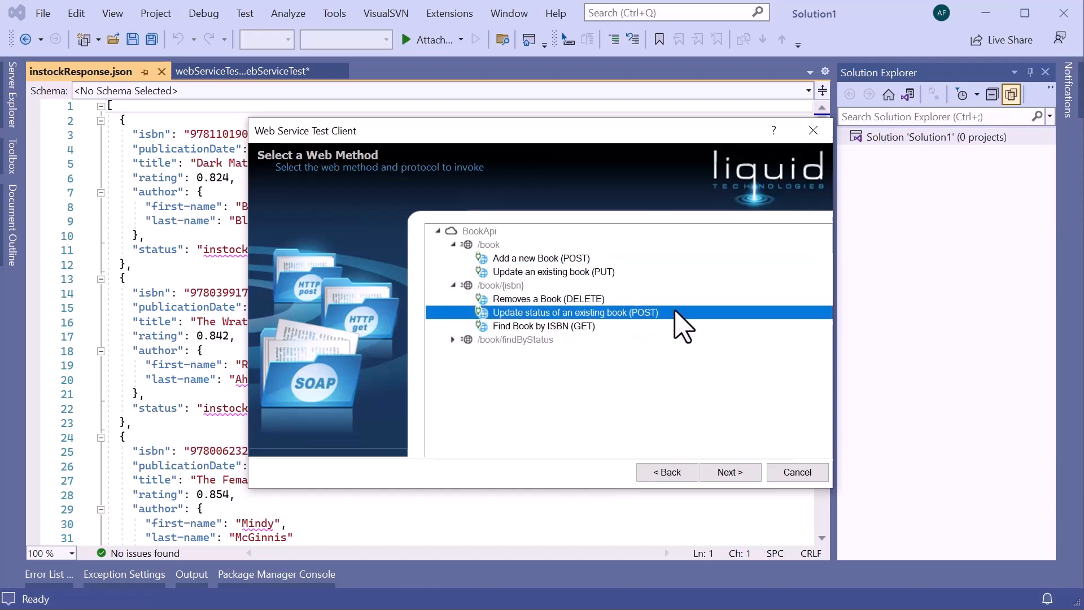
left_click(730, 473)
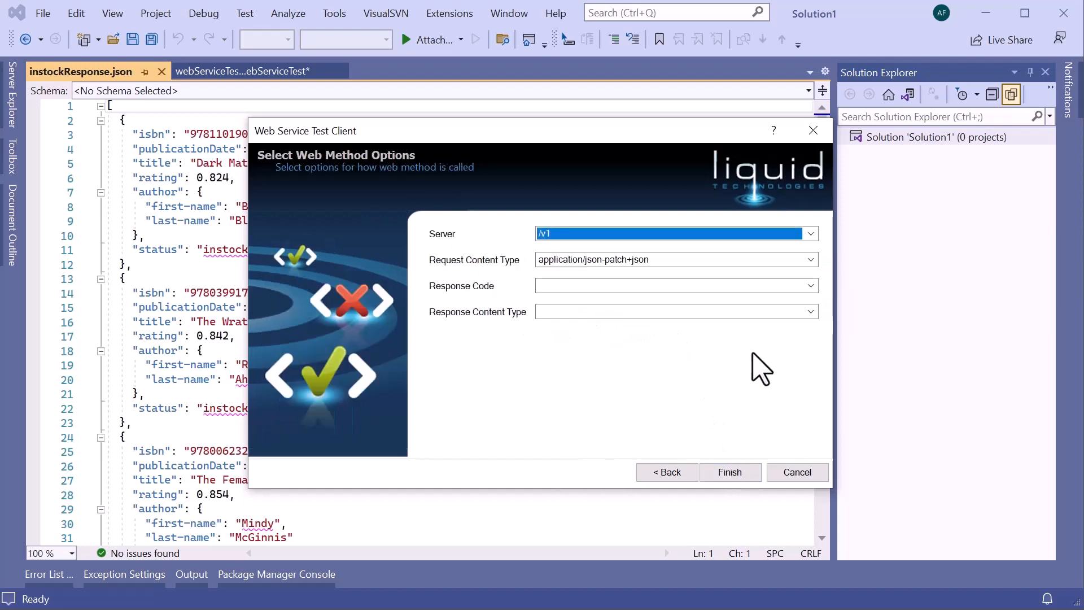
Set the request content type to application/json and create the book-status update test with sample request data.
left_click(810, 259)
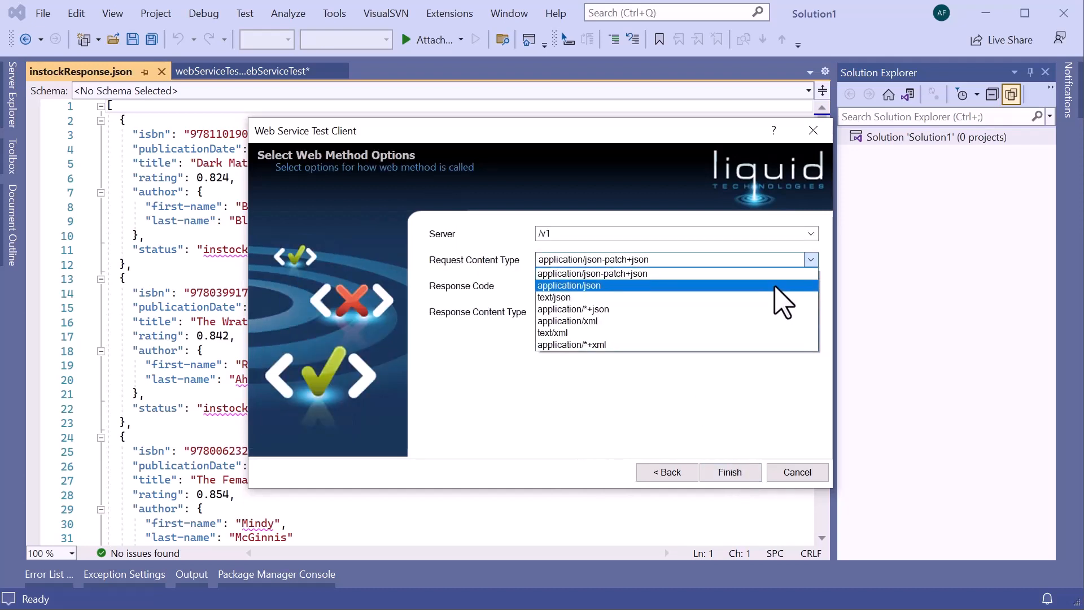
left_click(783, 285)
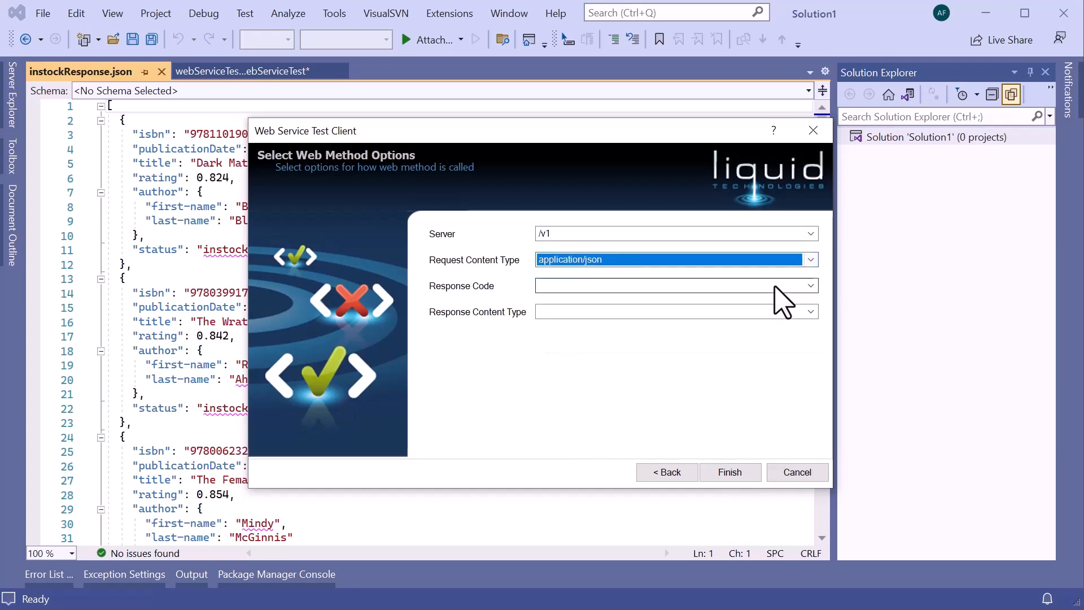
left_click(744, 472)
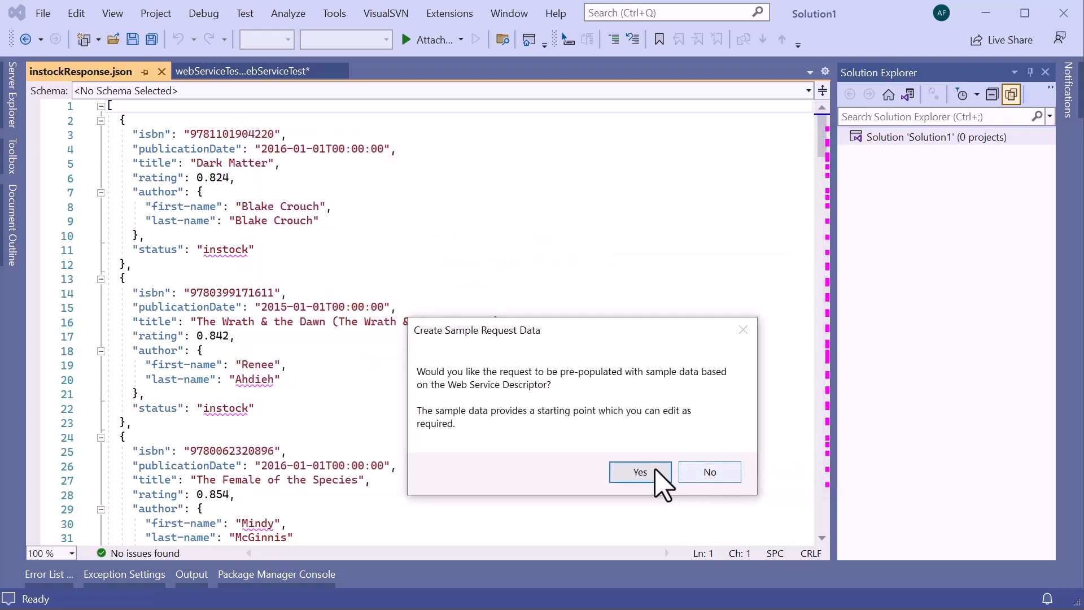
left_click(643, 475)
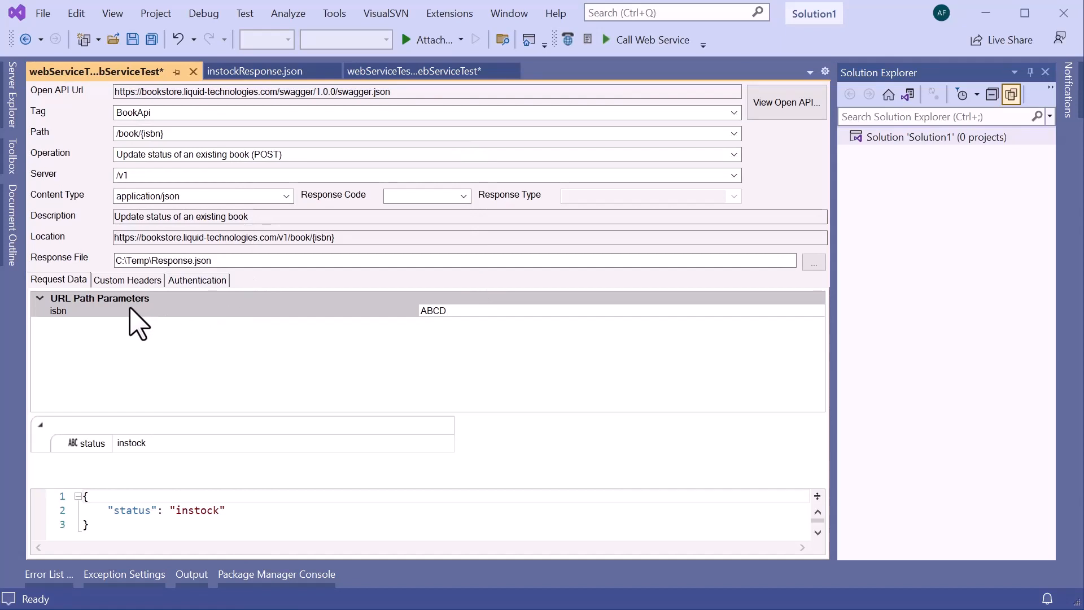
left_click(72, 311)
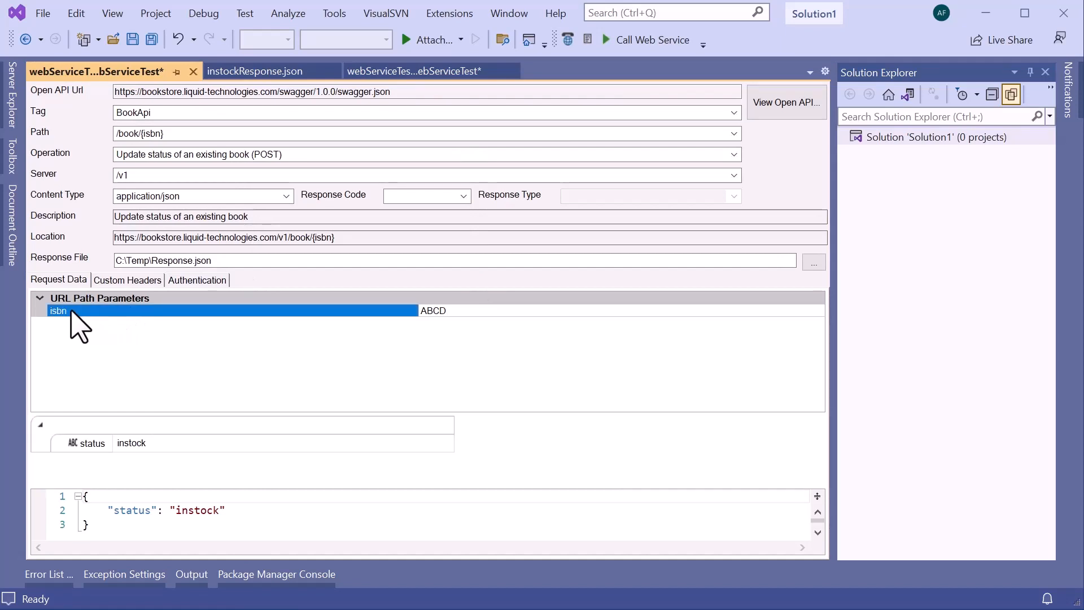
double_click(200, 511)
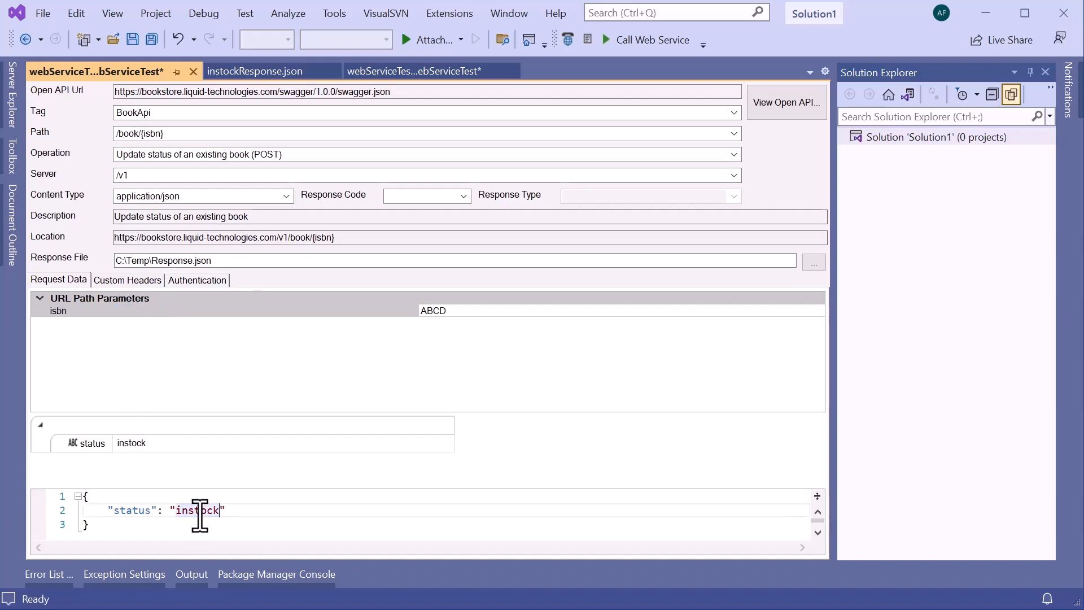
left_click(268, 75)
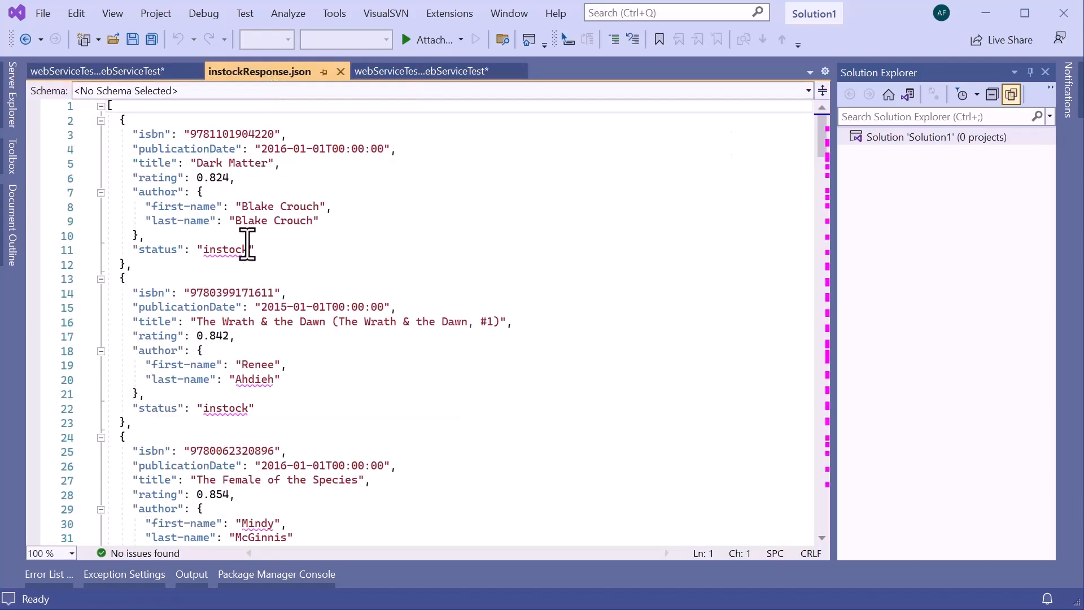
double_click(224, 136)
key("ctrl+c")
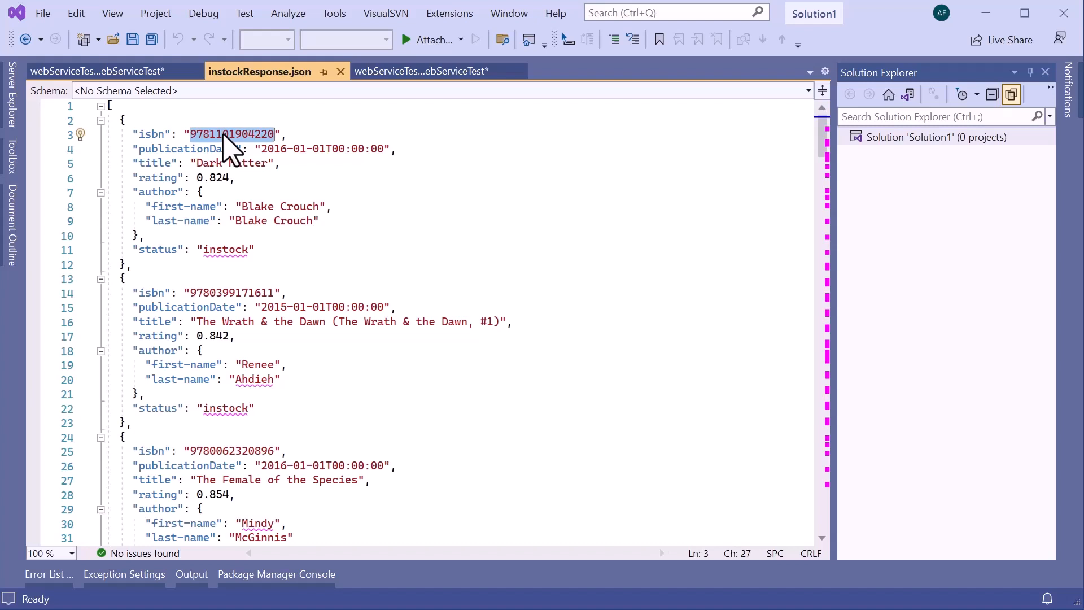
left_click(146, 71)
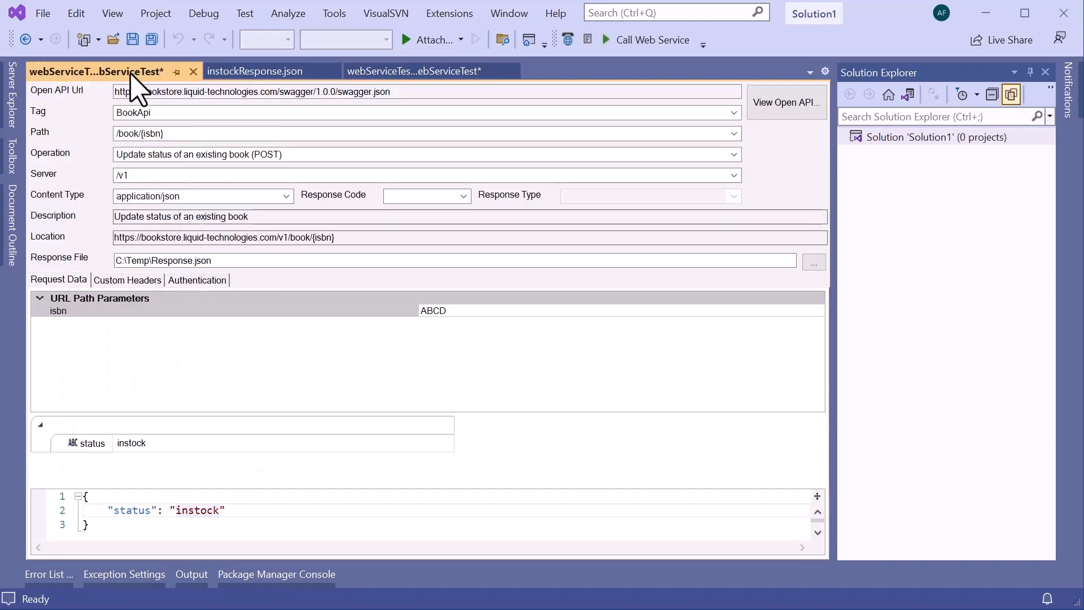
left_click(472, 311)
key("ctrl+v")
key("Return")
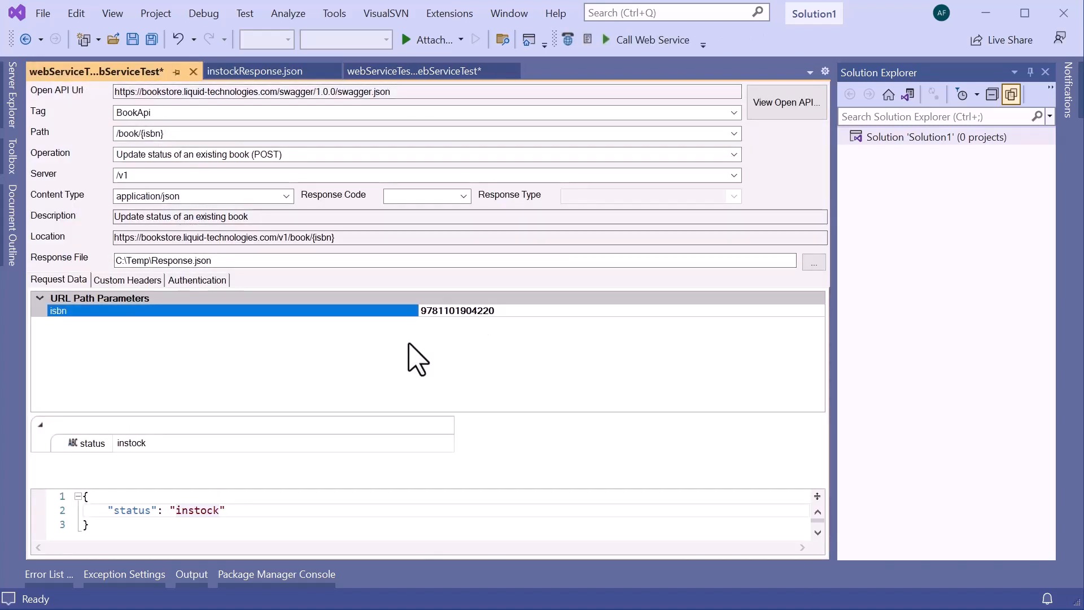
Change the status in the JSON request body to "onorder" and call the web service to update the book.
left_click(195, 511)
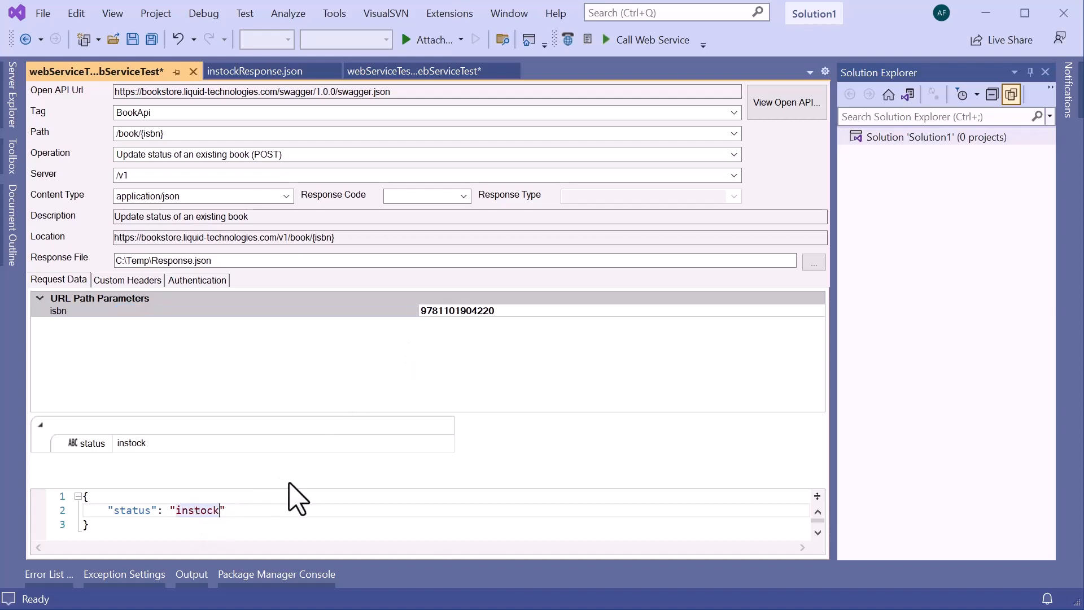
type("onorder")
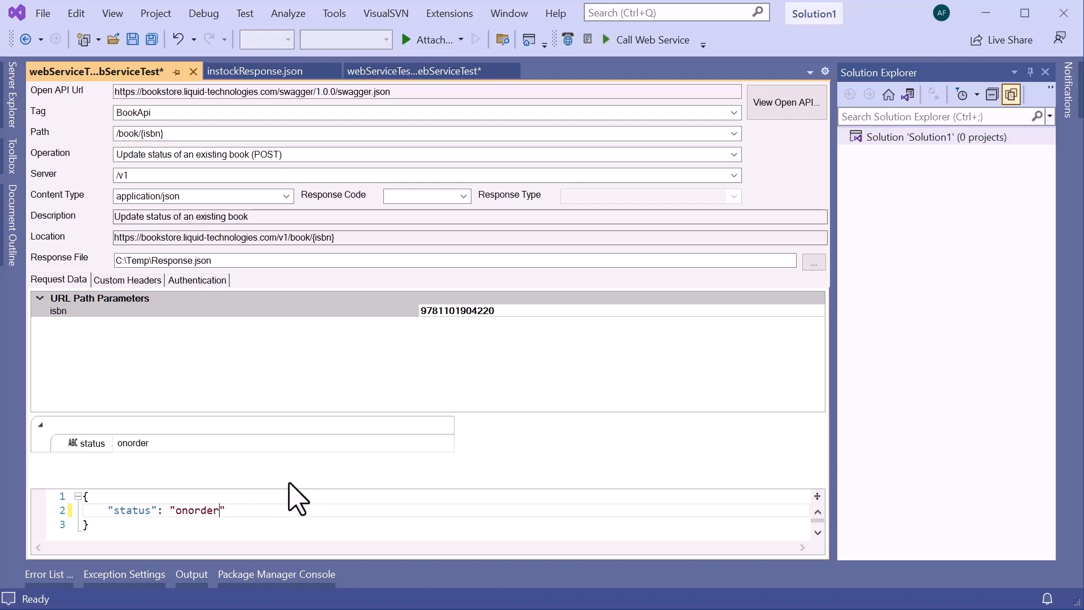
left_click(293, 370)
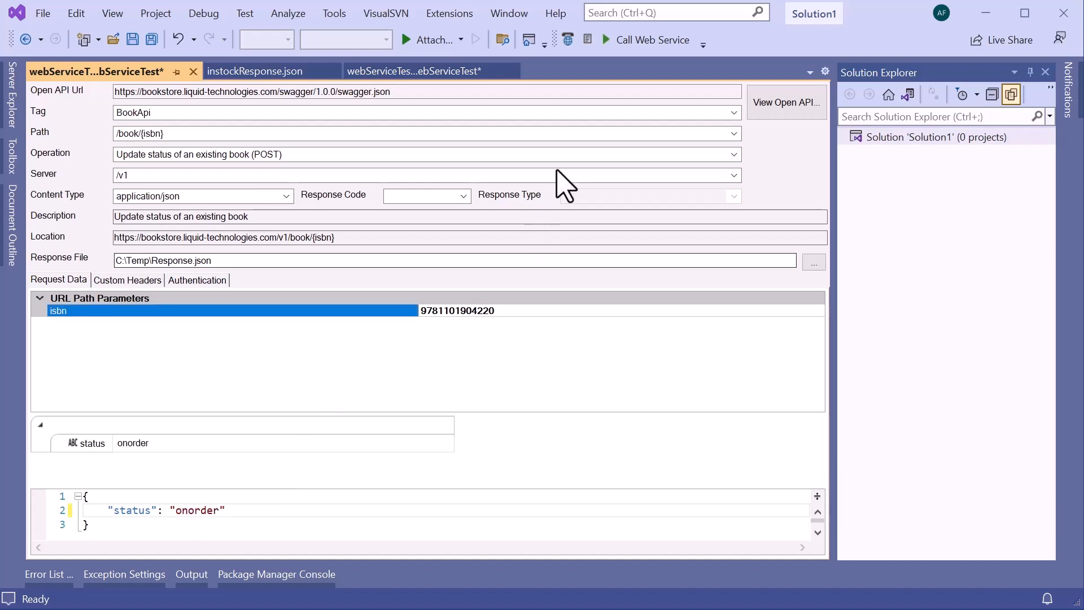
left_click(634, 40)
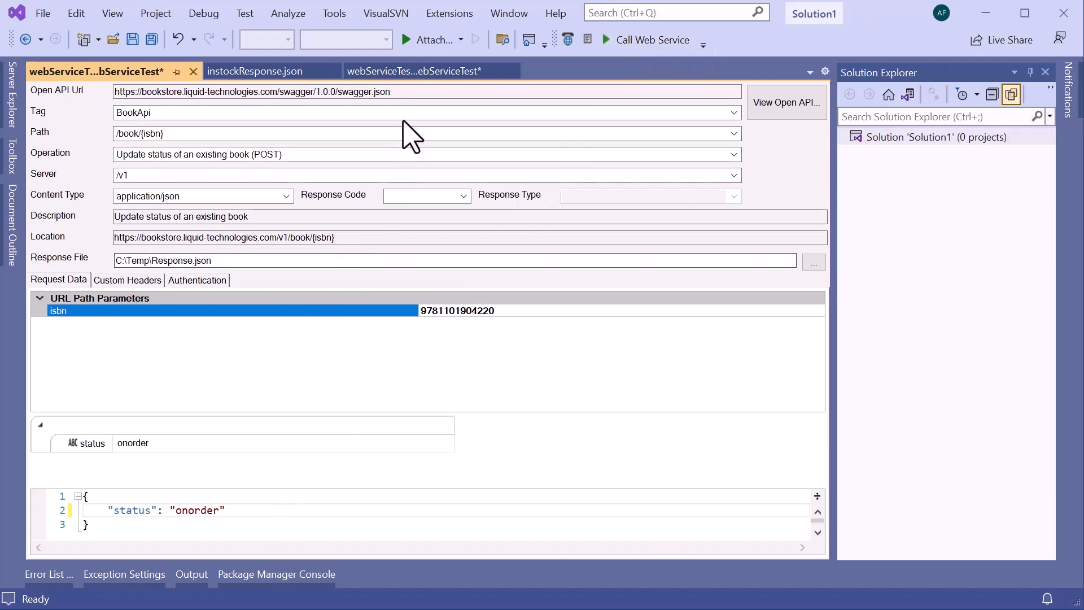
Call the Finds Books by status test with response file C:\Temp\instockResponse2.json and compare the response with instockResponse.json.
left_click(414, 72)
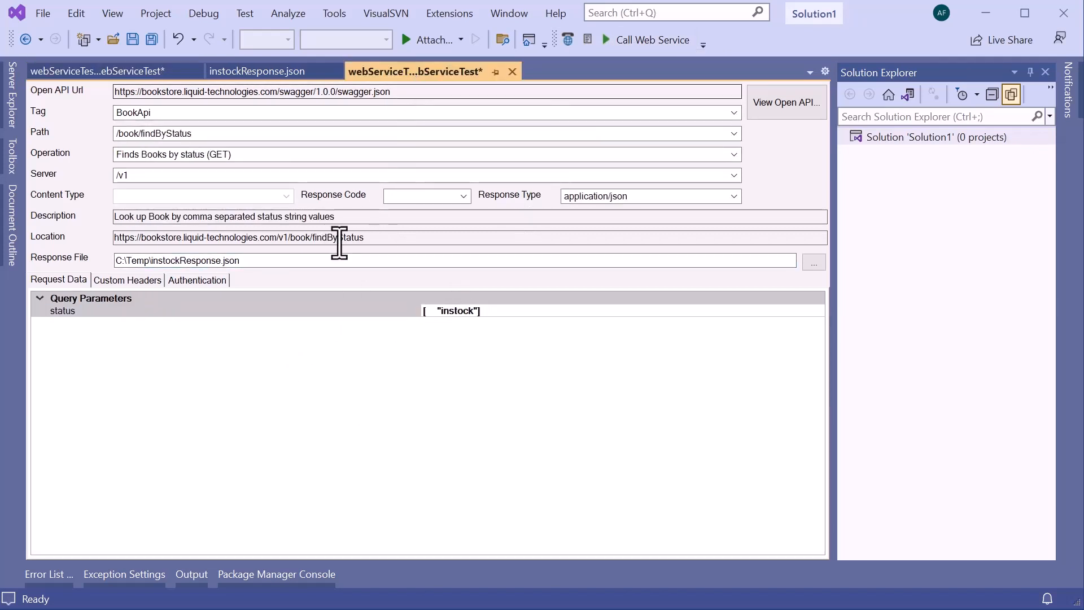
left_click(217, 260)
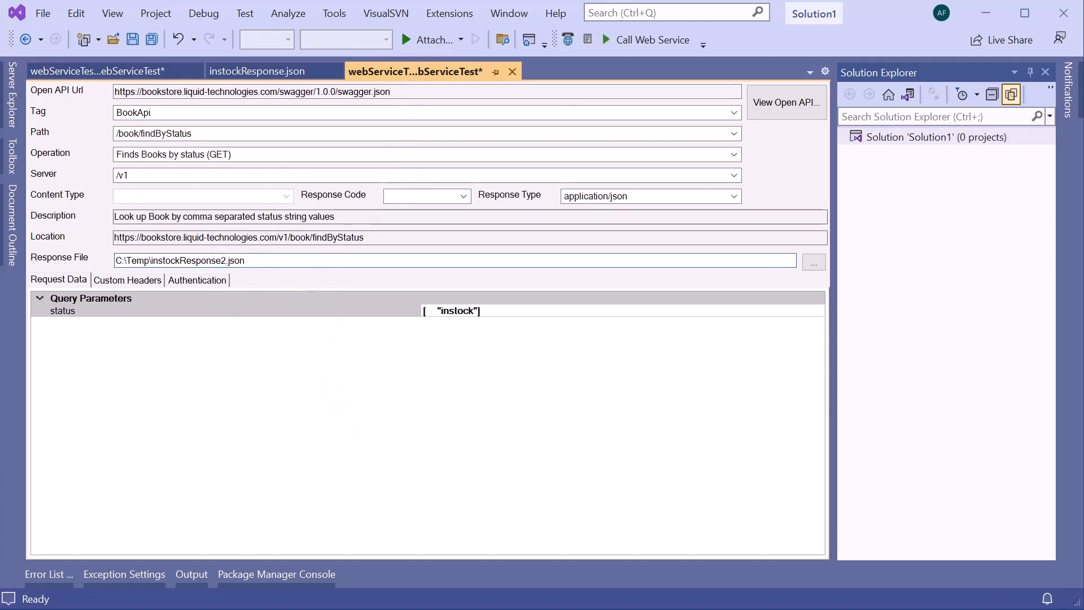
left_click(539, 311)
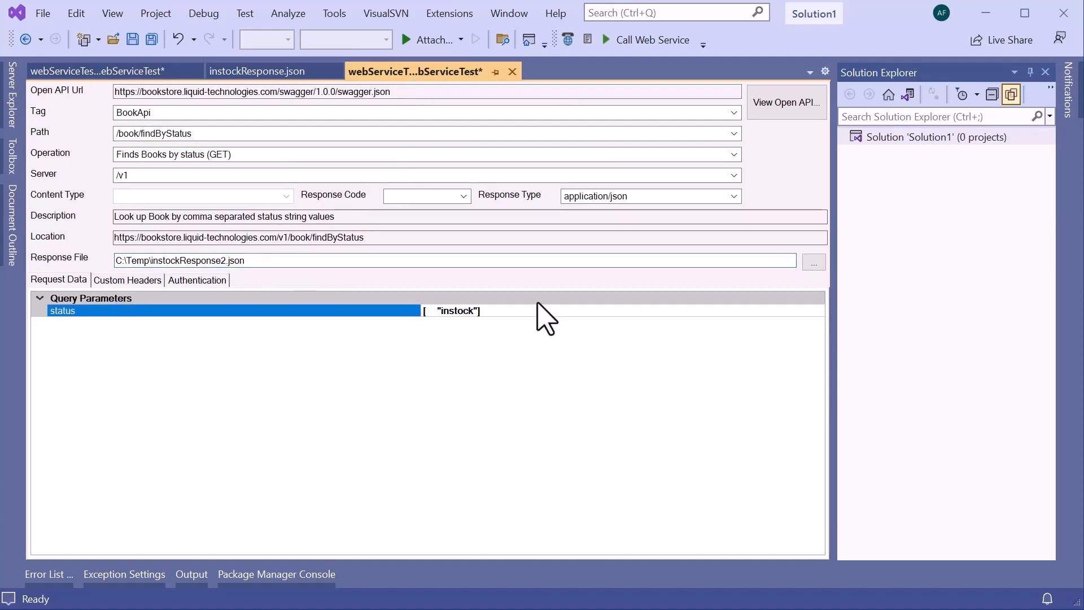
left_click(652, 41)
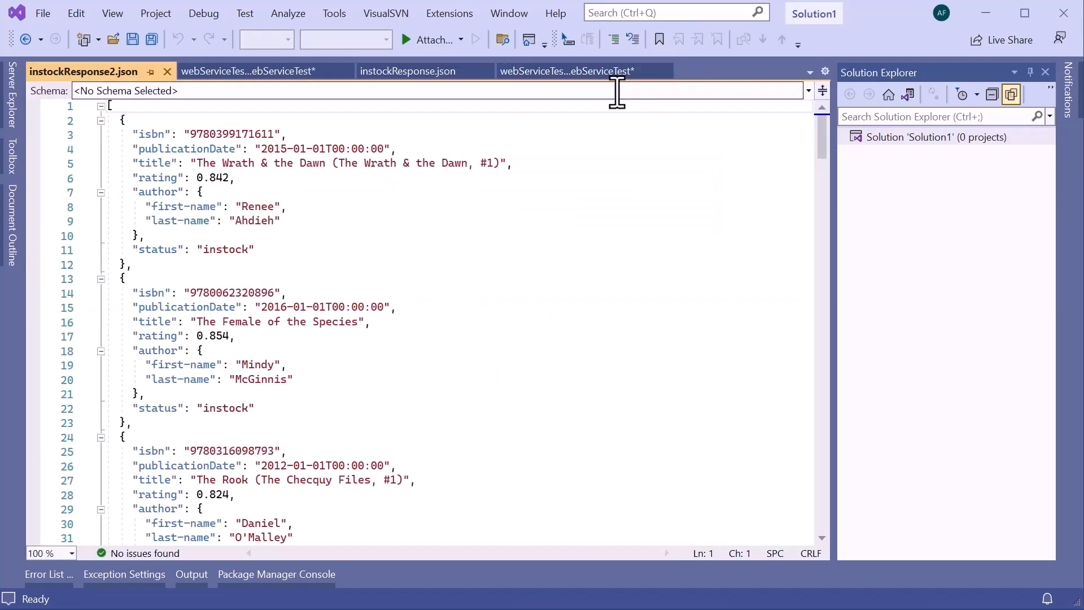
left_click(401, 72)
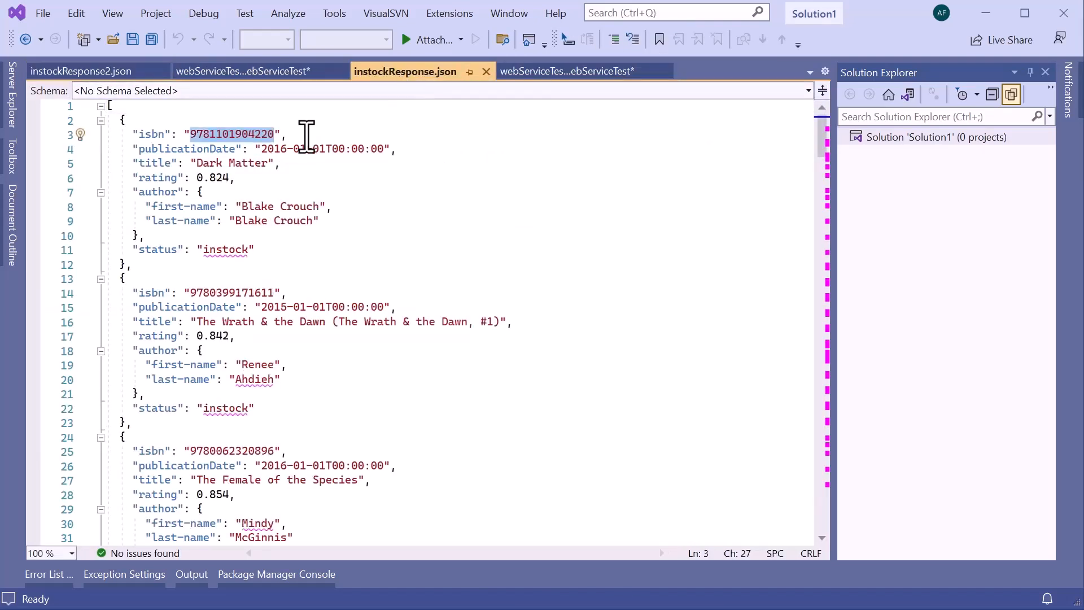
left_click(87, 72)
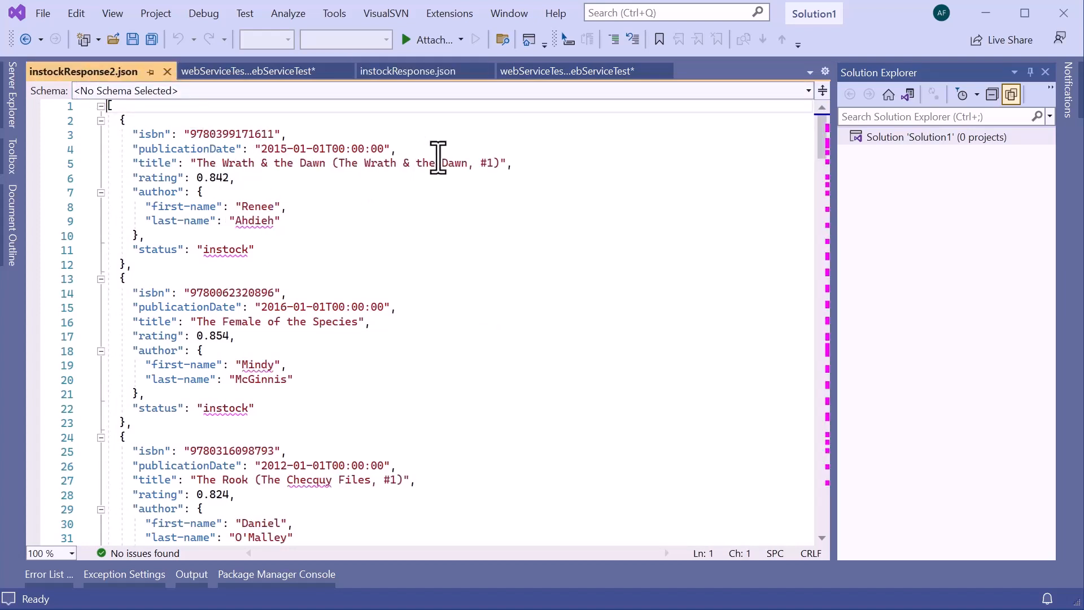
Change the status query parameter of the Finds Books by status test to "onorder".
left_click(532, 72)
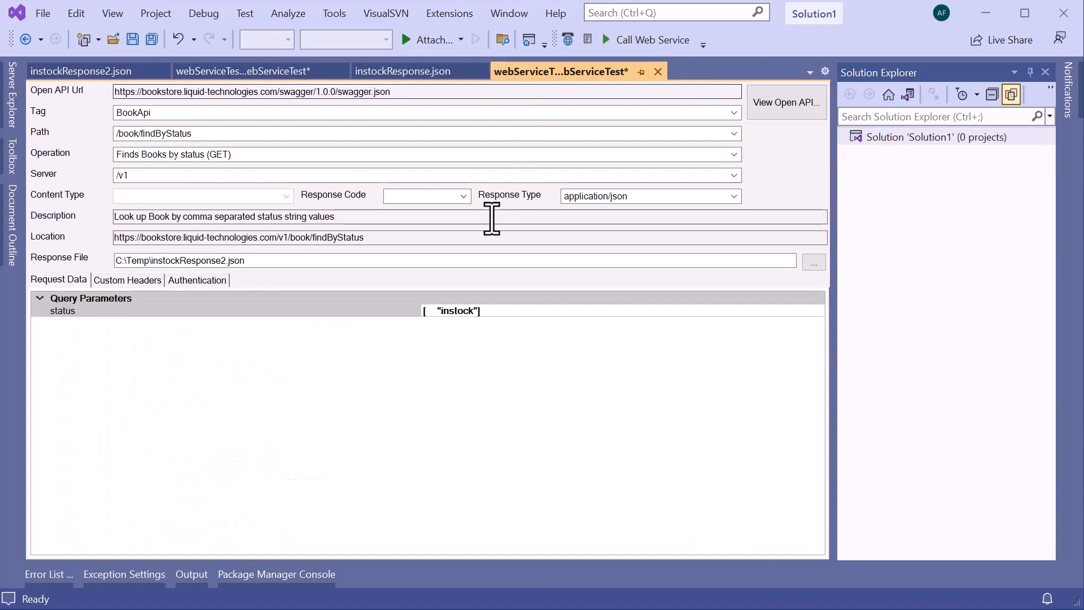
left_click(459, 312)
key("shift+Left")
key("shift+Left")
key("shift+Left")
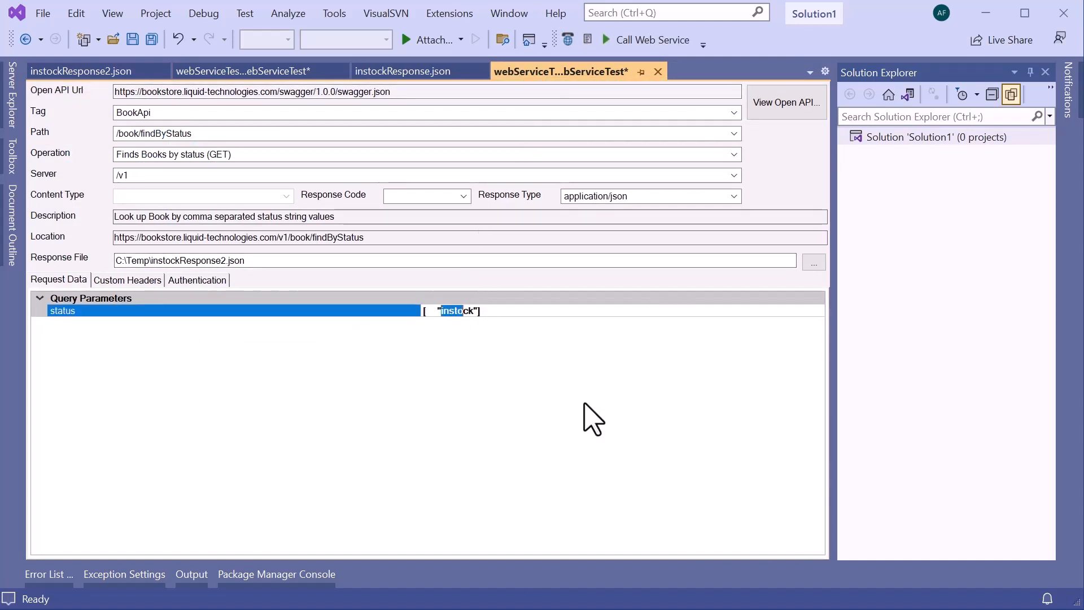
type("onorder")
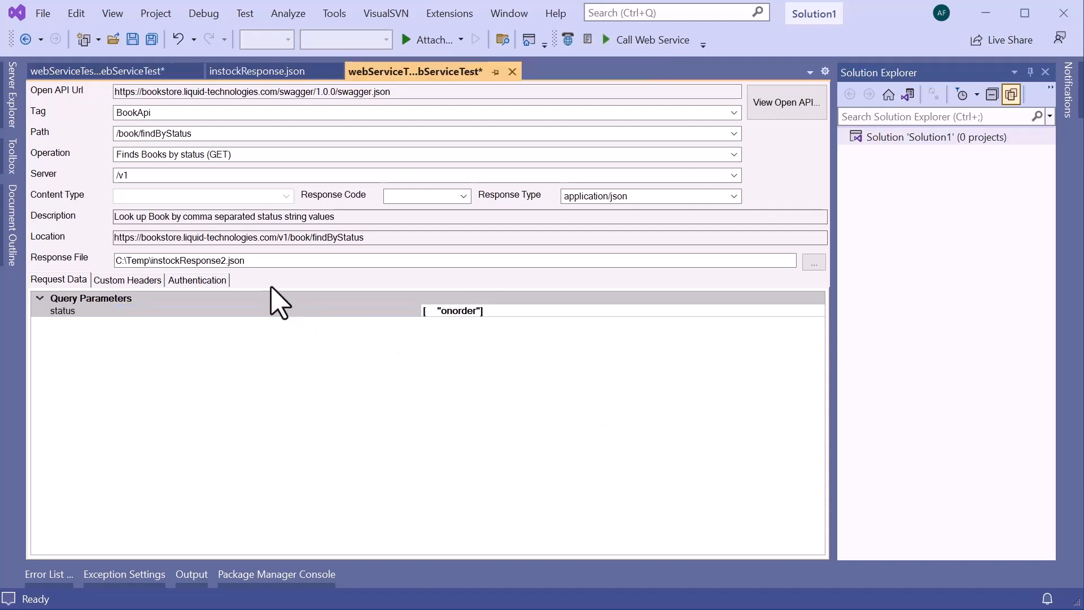
Set the response file of the Finds Books by status test to C:\Temp\onorderResponse.json.
left_click(231, 261)
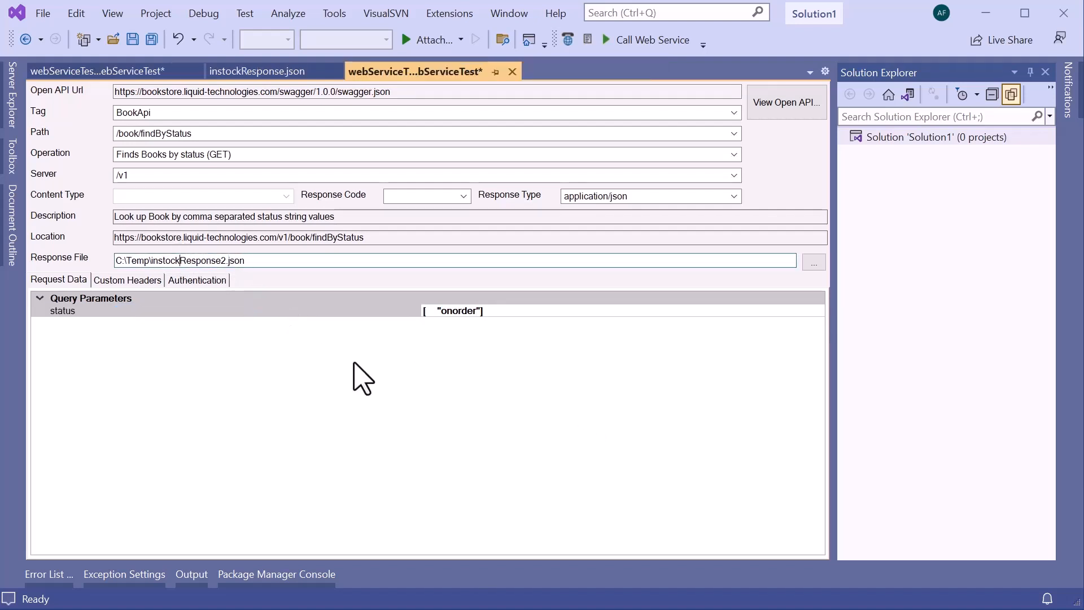
key("BackSpace")
key("BackSpace")
key("BackSpace")
key("BackSpace")
key("BackSpace")
key("BackSpace")
key("BackSpace")
type("onorder")
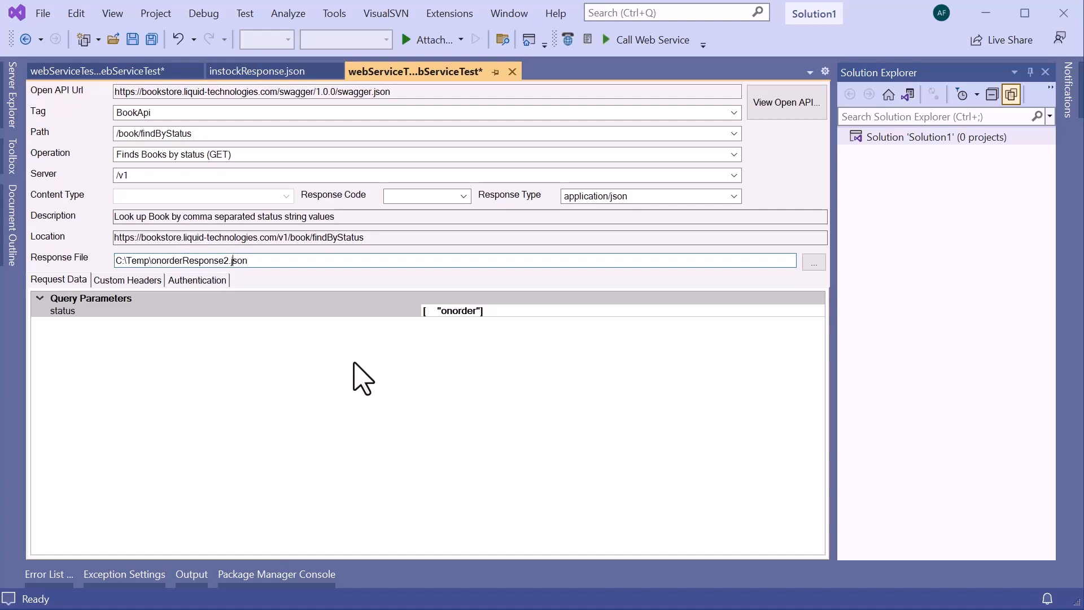
key("Left")
key("Delete")
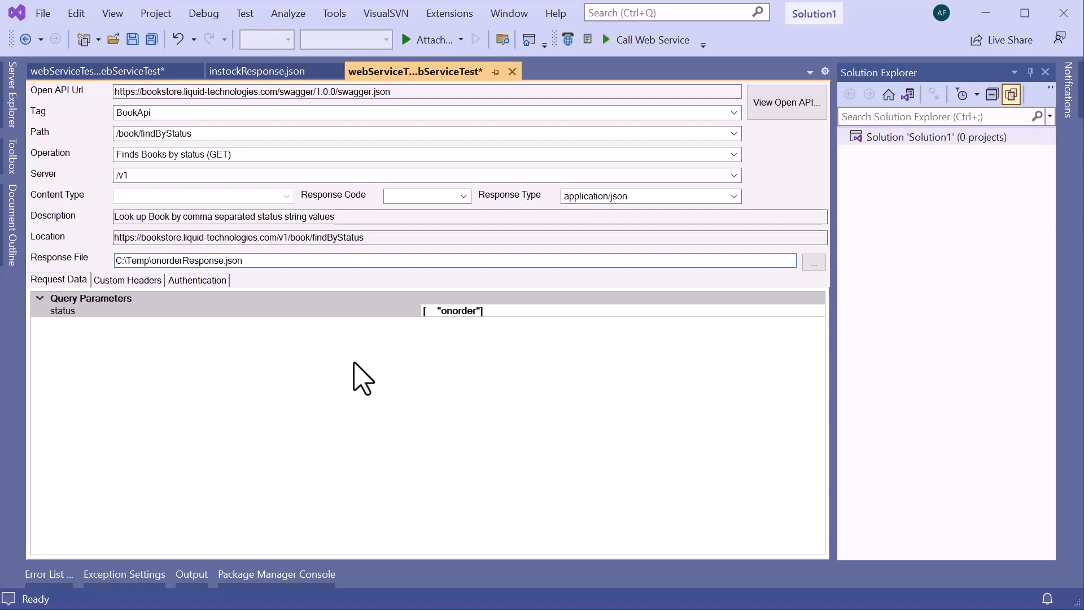
key("Tab")
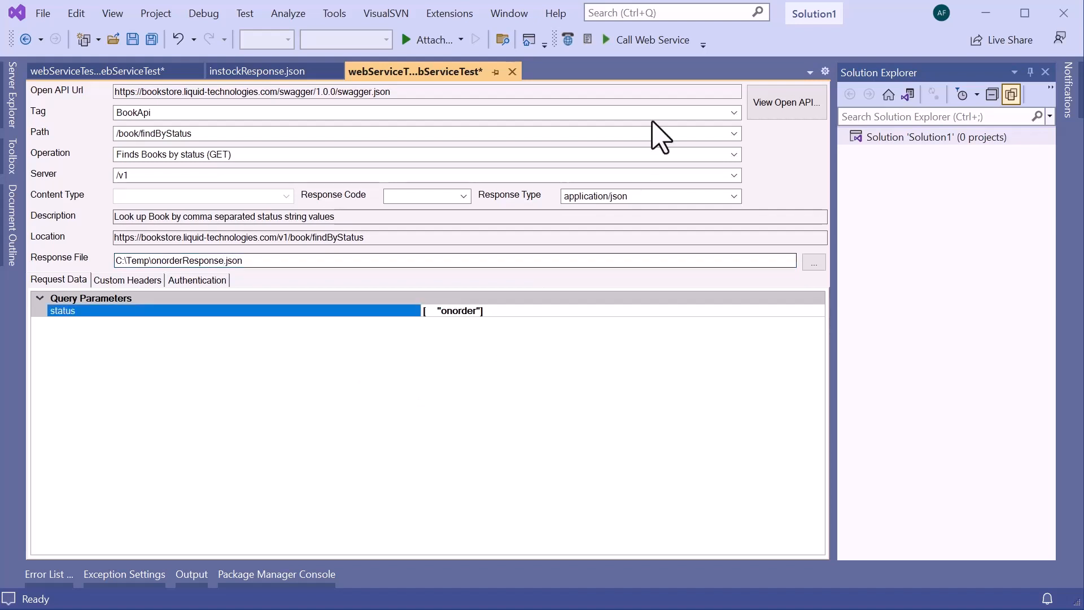
Call the web service for on-order books and look for the Dark Matter entry in the response.
left_click(634, 40)
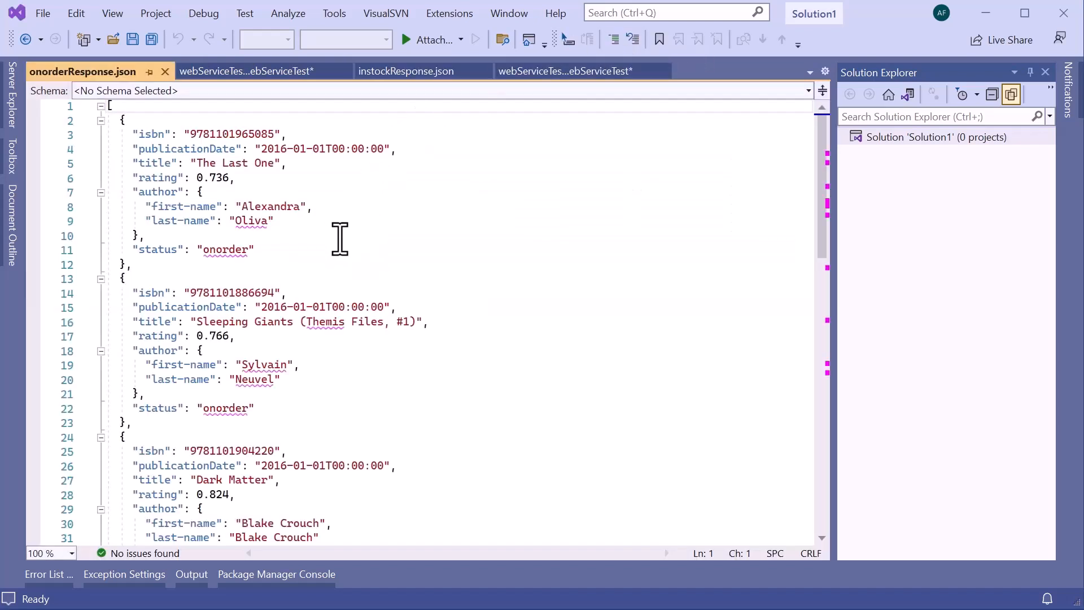
scroll(429, 230, "down", 2)
scroll(429, 231, "down", 6)
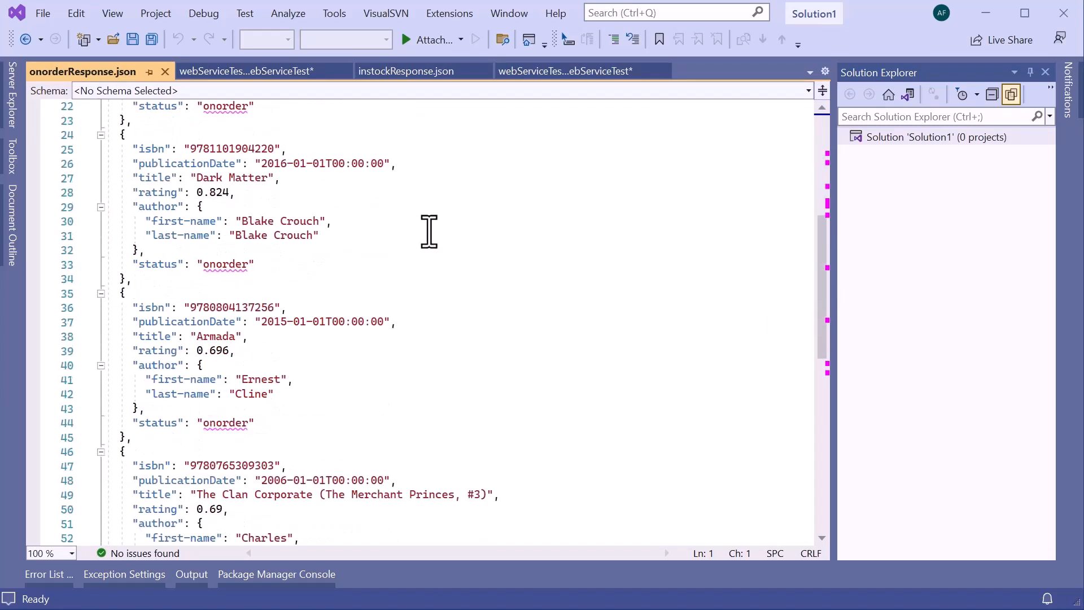
scroll(429, 236, "up", 2)
left_click_drag(305, 323, 92, 174)
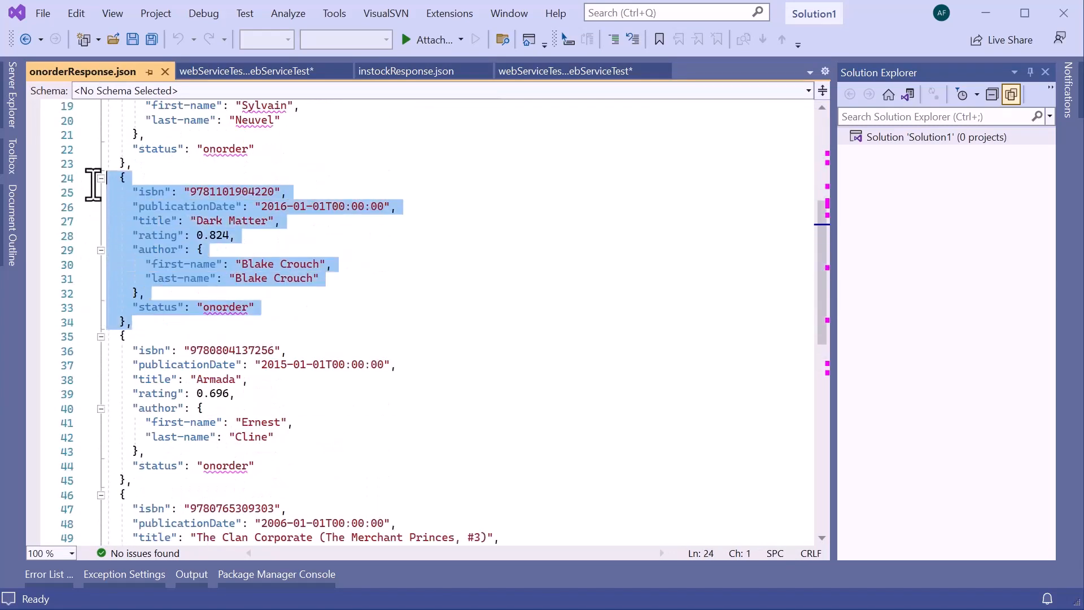
left_click(517, 207)
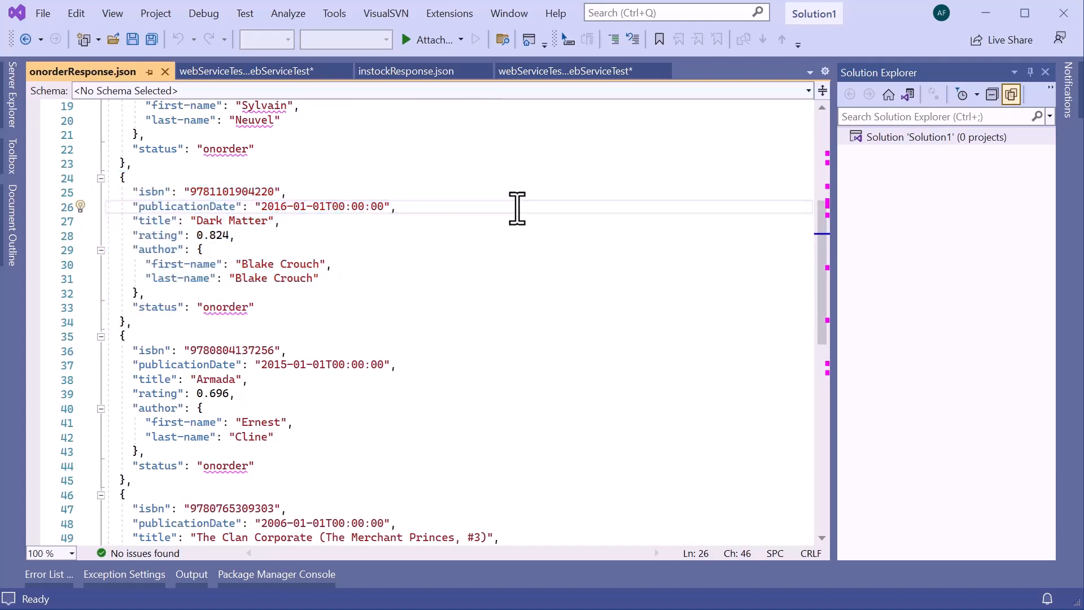